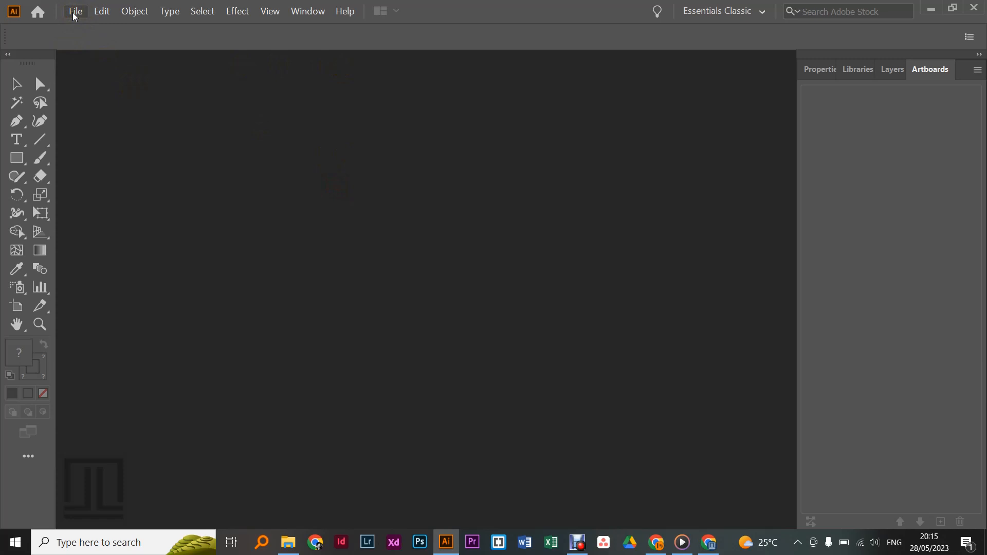
Step: Start a new document from the A4 print preset with pixels as its units
{"action": "left_click", "coordinate": [73, 13]}
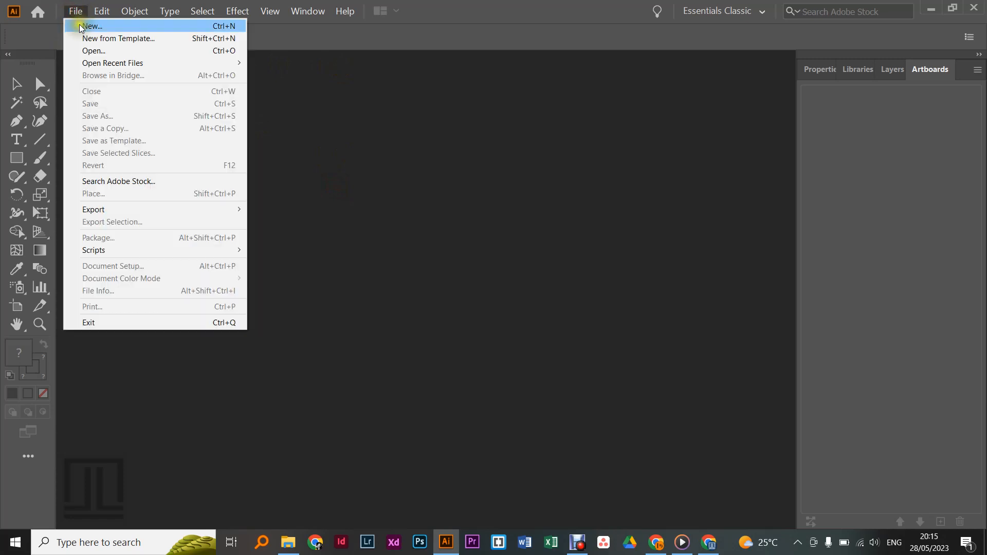
{"action": "left_click", "coordinate": [79, 25]}
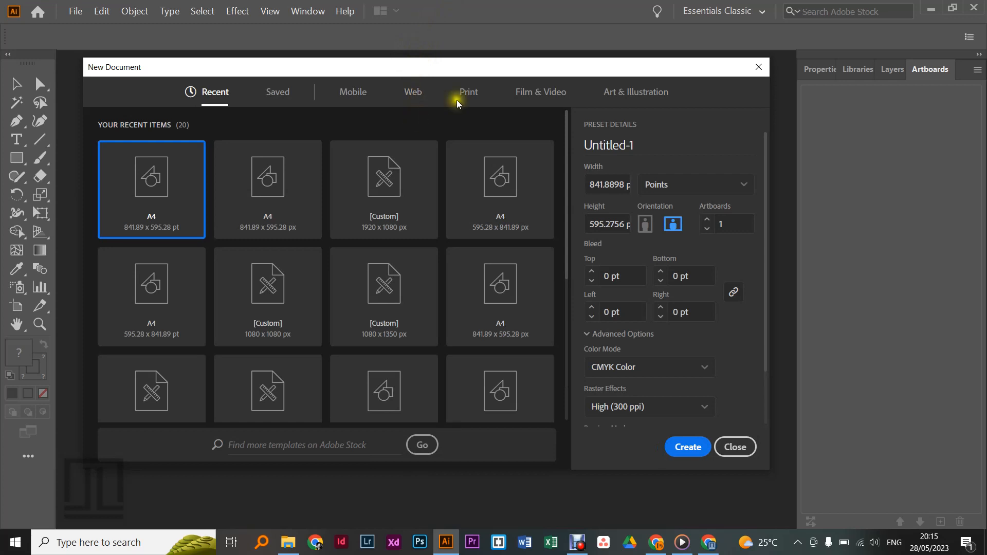
{"action": "left_click", "coordinate": [466, 94]}
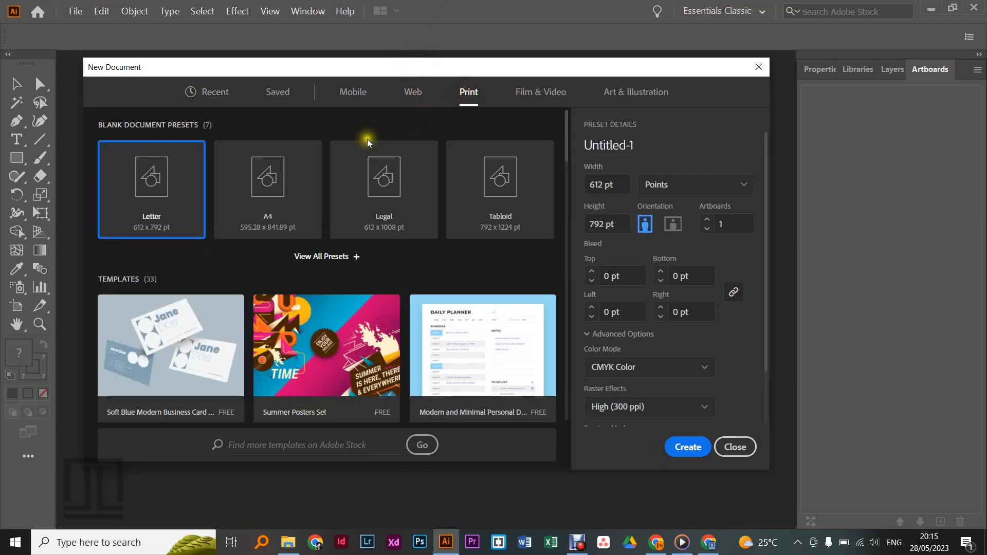
{"action": "left_click", "coordinate": [307, 191]}
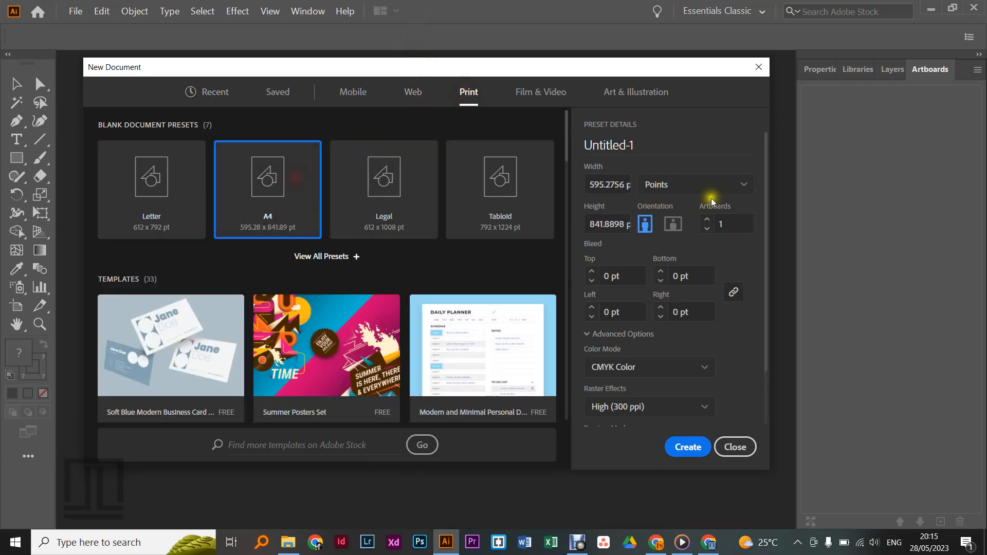
{"action": "left_click", "coordinate": [739, 186]}
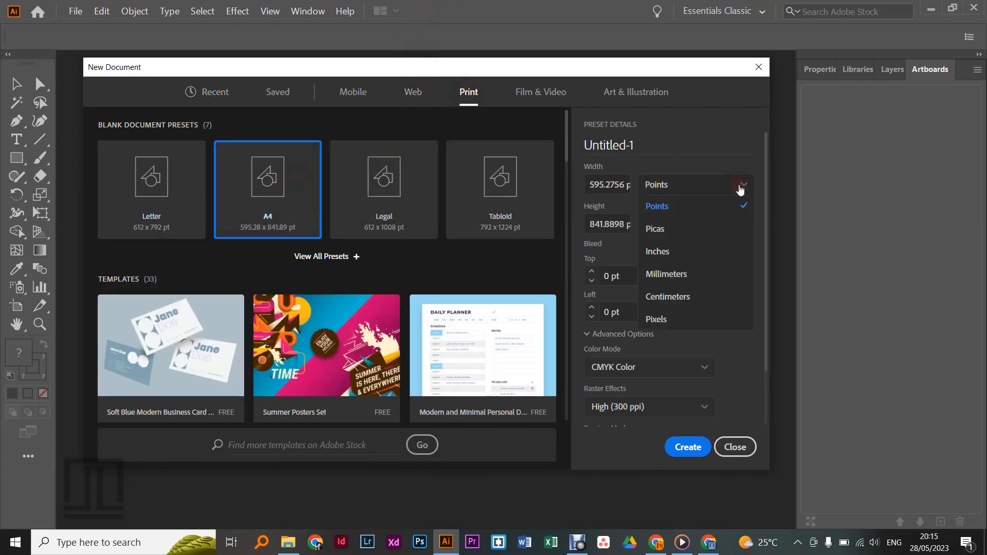
{"action": "left_click", "coordinate": [657, 321]}
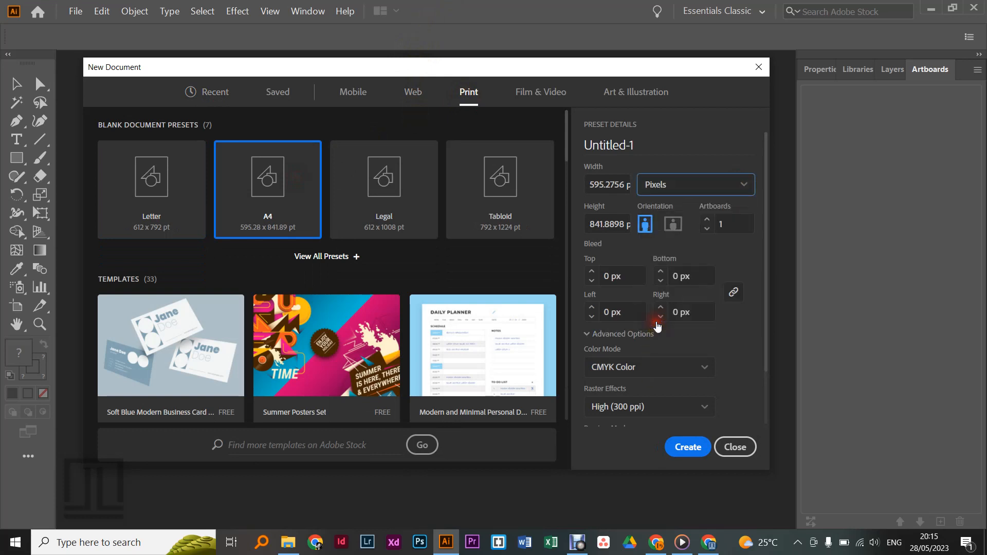
Step: Set the new document's width and height to 1080 px each, with 9 artboards
{"action": "left_click", "coordinate": [624, 184]}
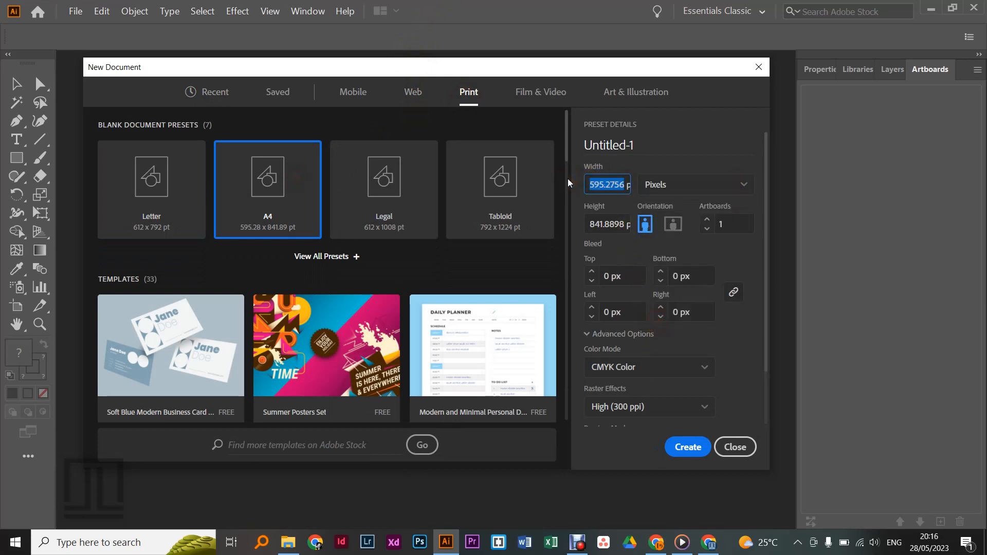
{"action": "type", "text": "1080"}
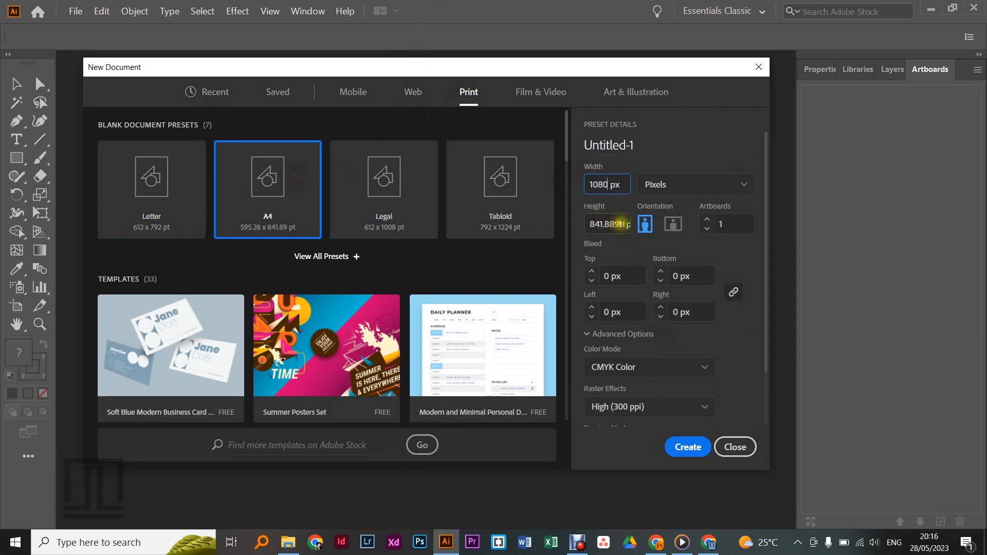
{"action": "left_click", "coordinate": [622, 224]}
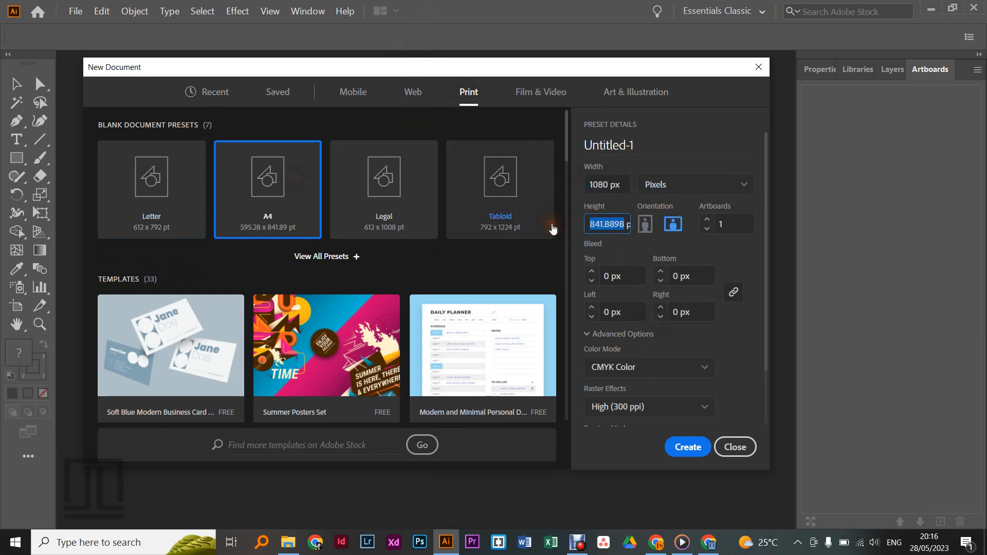
{"action": "type", "text": "1080"}
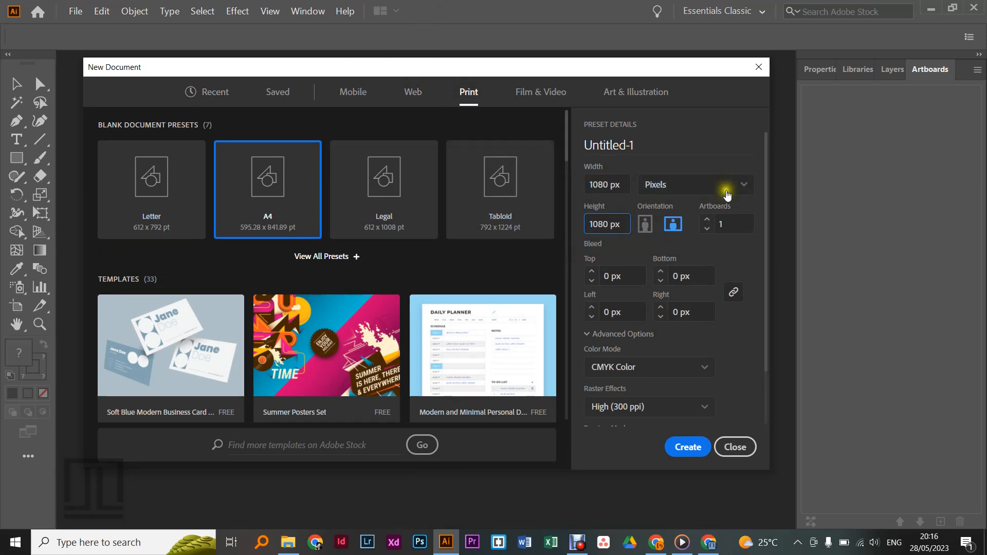
{"action": "left_click", "coordinate": [707, 221]}
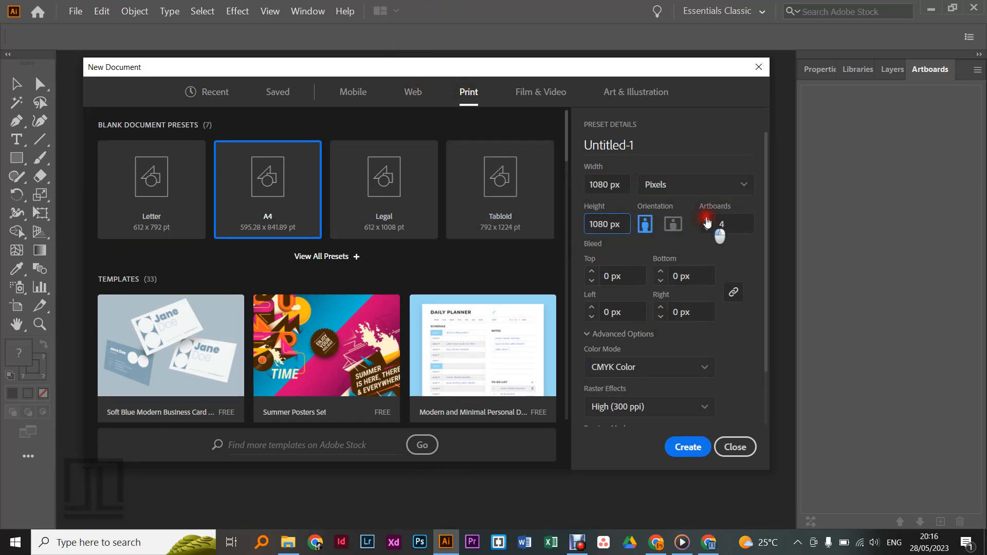
{"action": "left_click", "coordinate": [707, 221]}
{"action": "left_click", "coordinate": [707, 221]}
Step: Set the color mode to RGB Color and raster effects to Screen (72 ppi), and create the document
{"action": "left_click", "coordinate": [705, 368]}
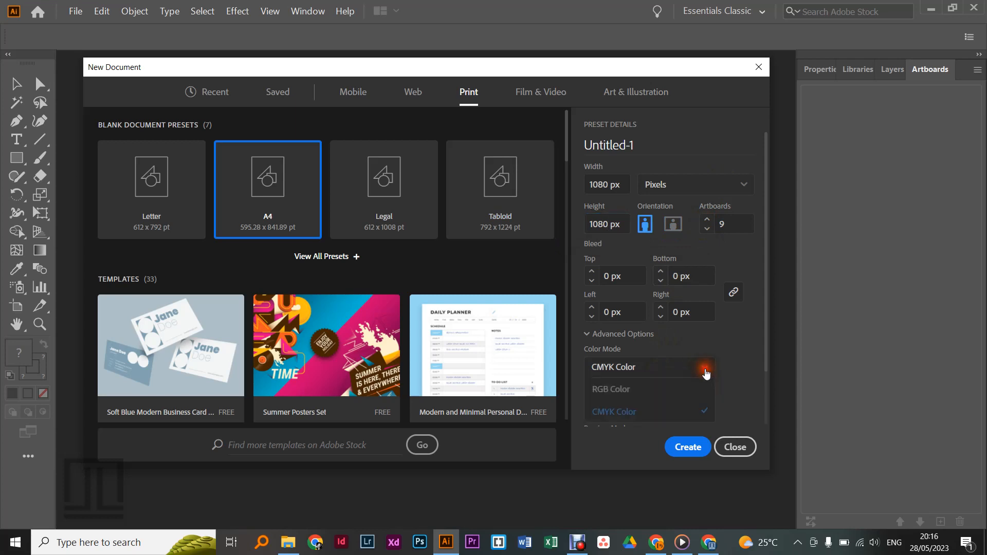
{"action": "left_click", "coordinate": [645, 326]}
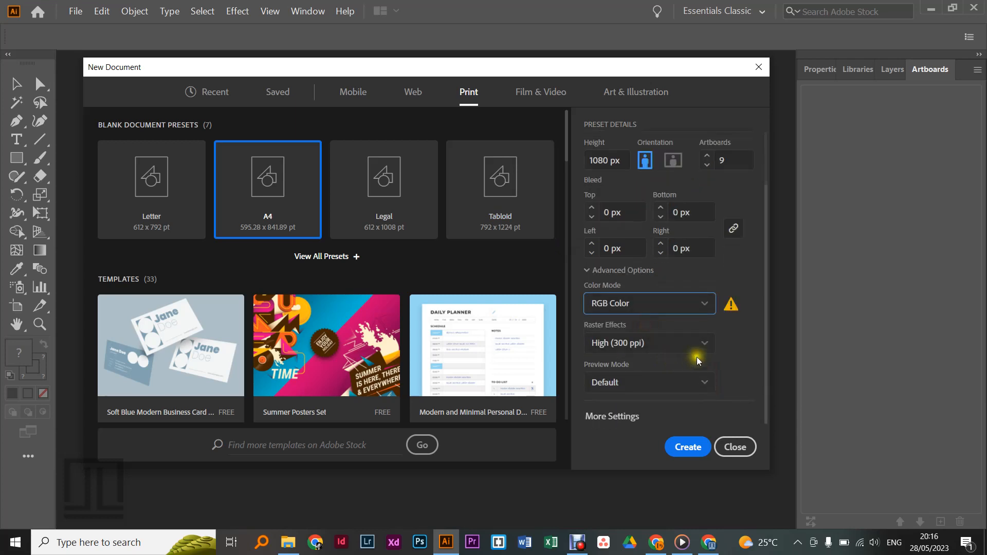
{"action": "left_click", "coordinate": [701, 343]}
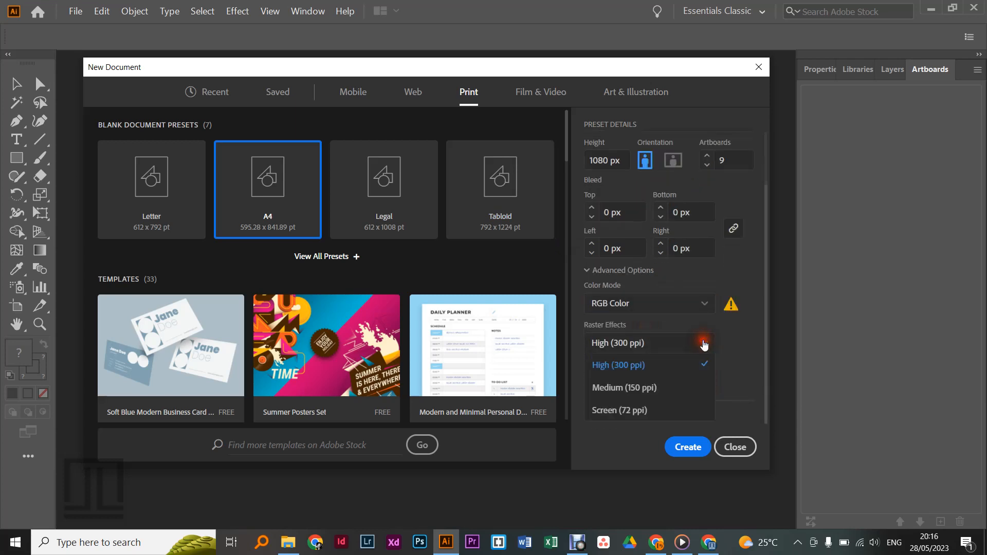
{"action": "left_click", "coordinate": [619, 420]}
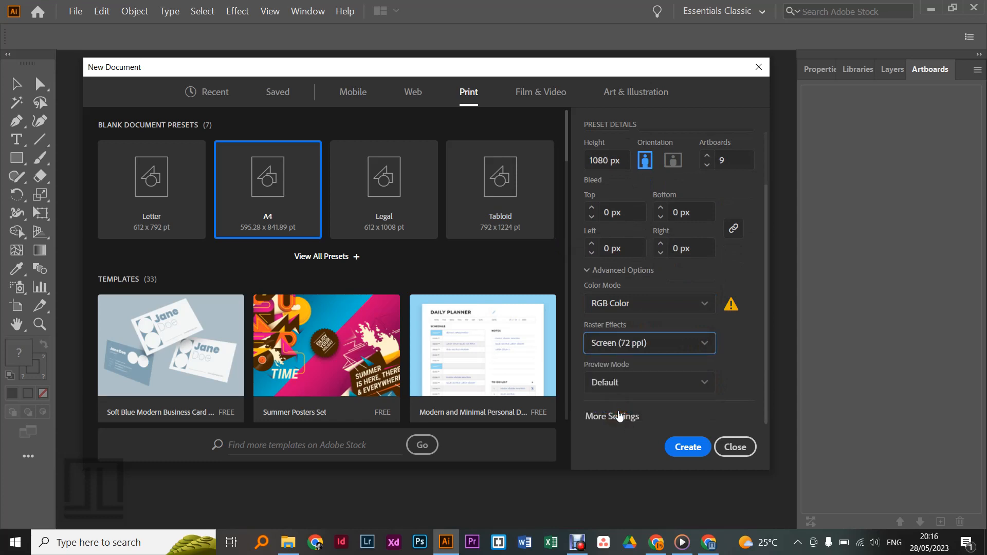
{"action": "left_click", "coordinate": [690, 448]}
{"action": "left_click_drag", "start_coordinate": [766, 203], "coordinate": [760, 165]}
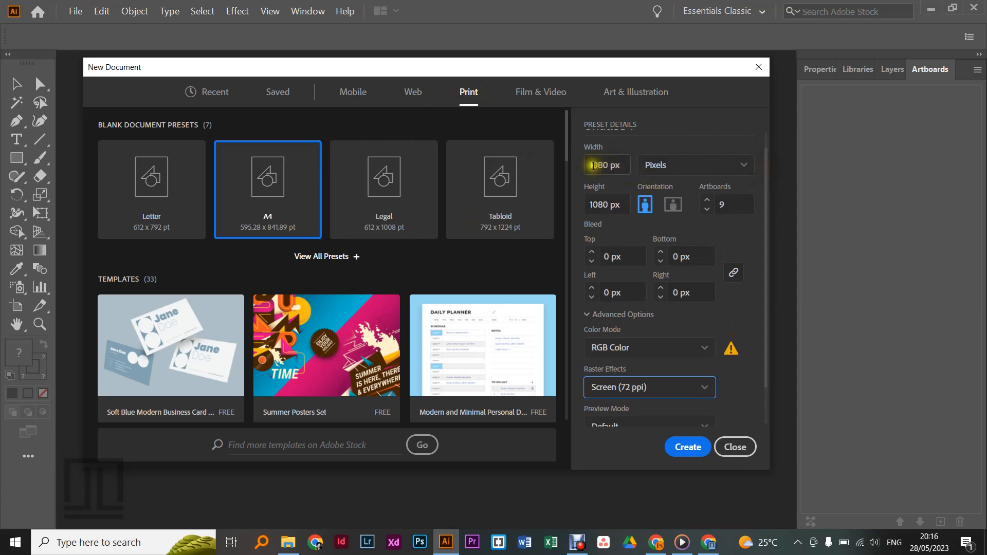
{"action": "left_click", "coordinate": [608, 164]}
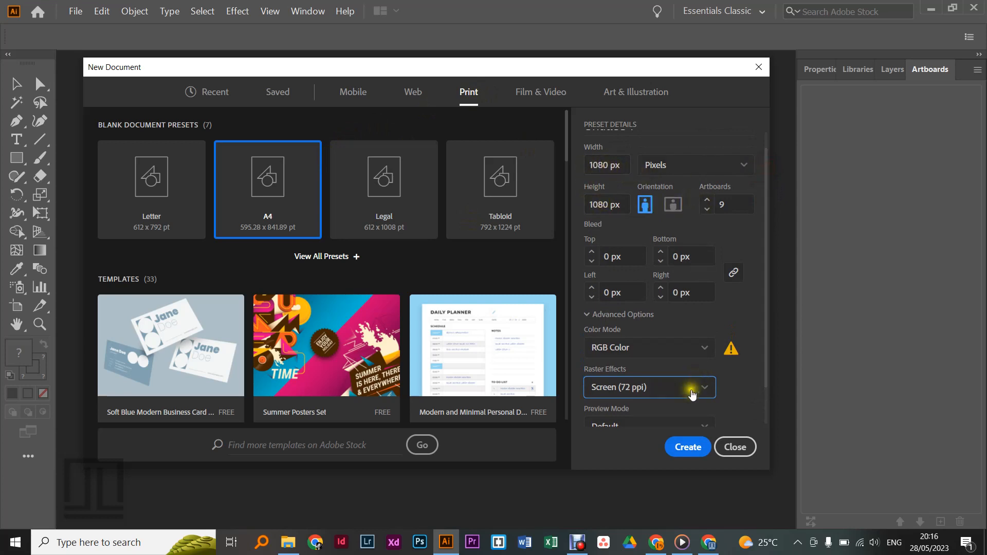
{"action": "left_click", "coordinate": [689, 448]}
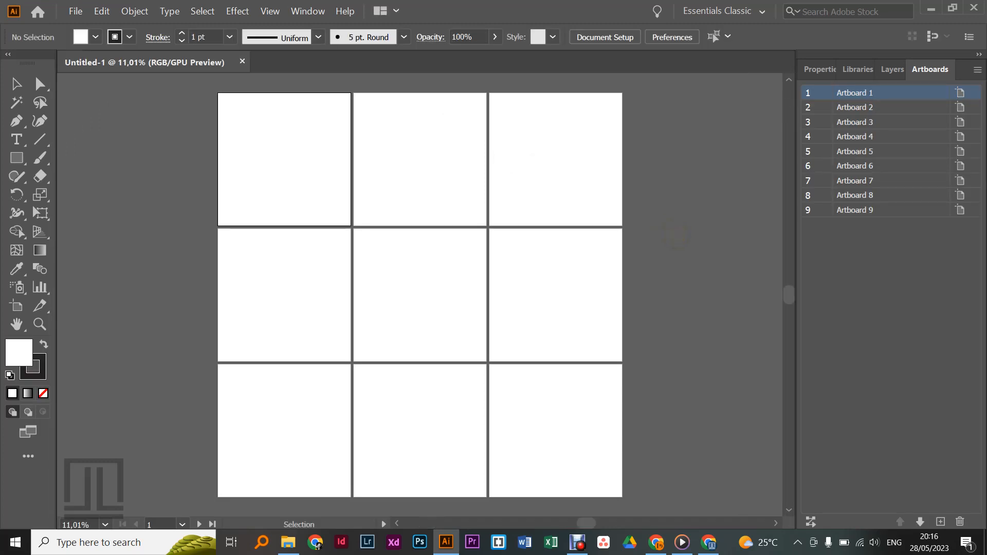
Step: Begin rearranging all artboards, setting the spacing between them to 0 px
{"action": "left_click", "coordinate": [811, 523]}
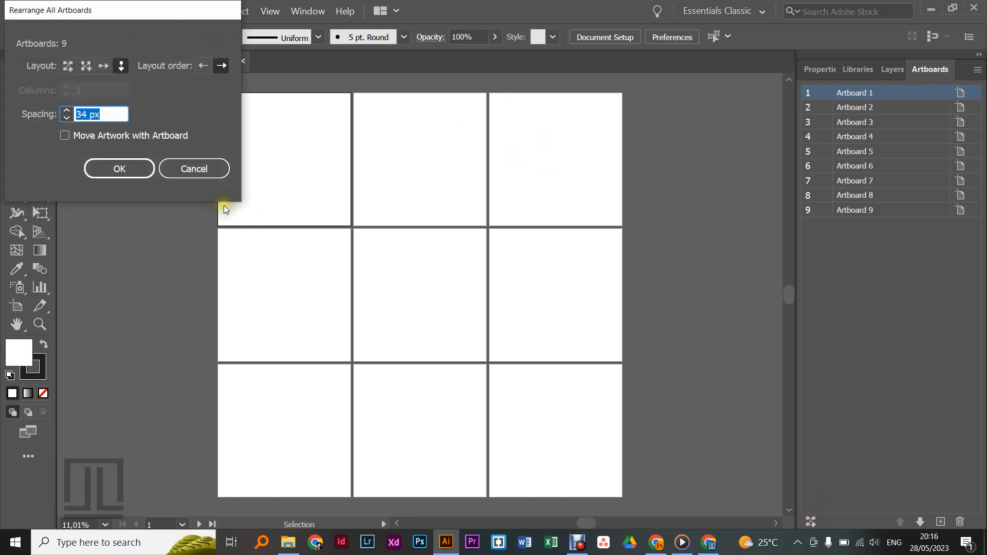
{"action": "left_click", "coordinate": [66, 118]}
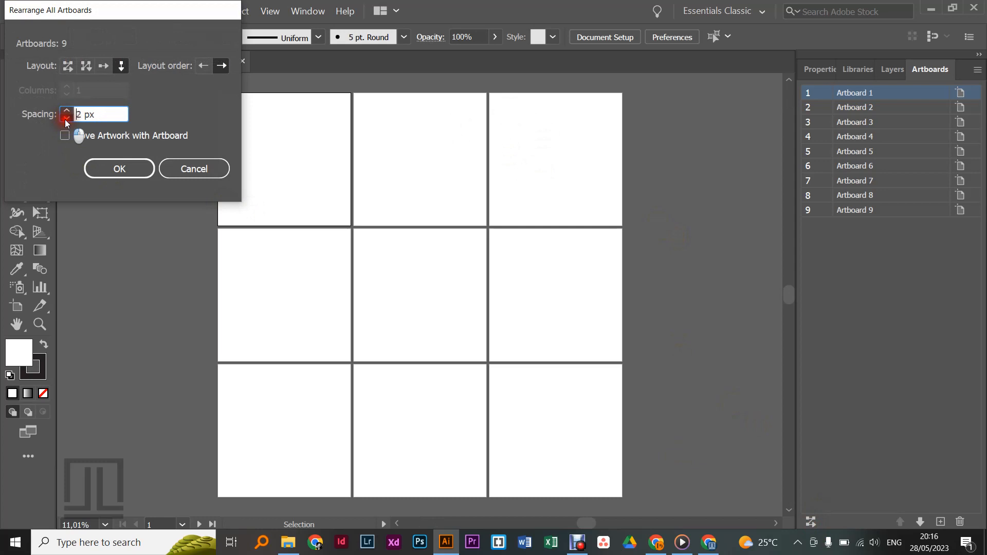
{"action": "left_click", "coordinate": [67, 118]}
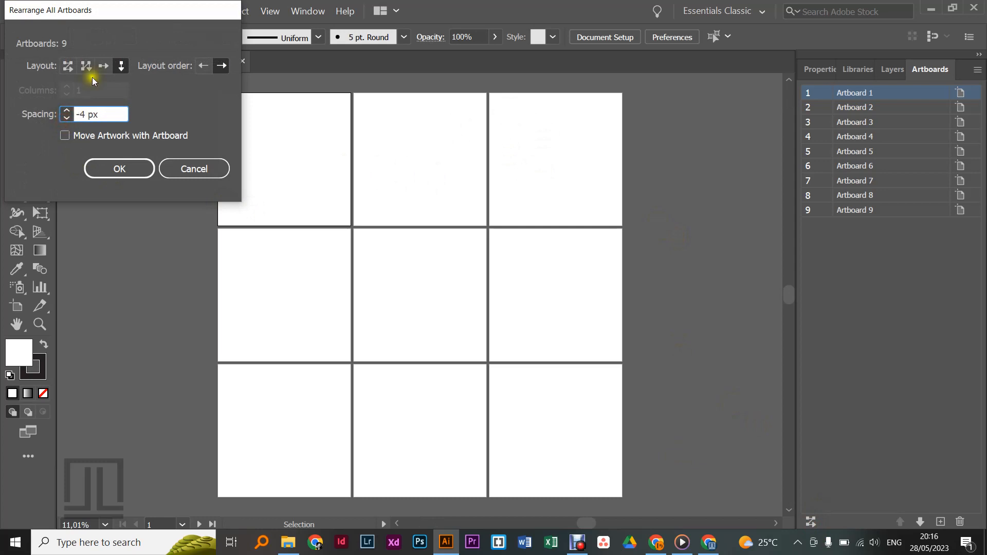
{"action": "left_click", "coordinate": [66, 110]}
{"action": "left_click", "coordinate": [67, 110]}
{"action": "left_click", "coordinate": [66, 110]}
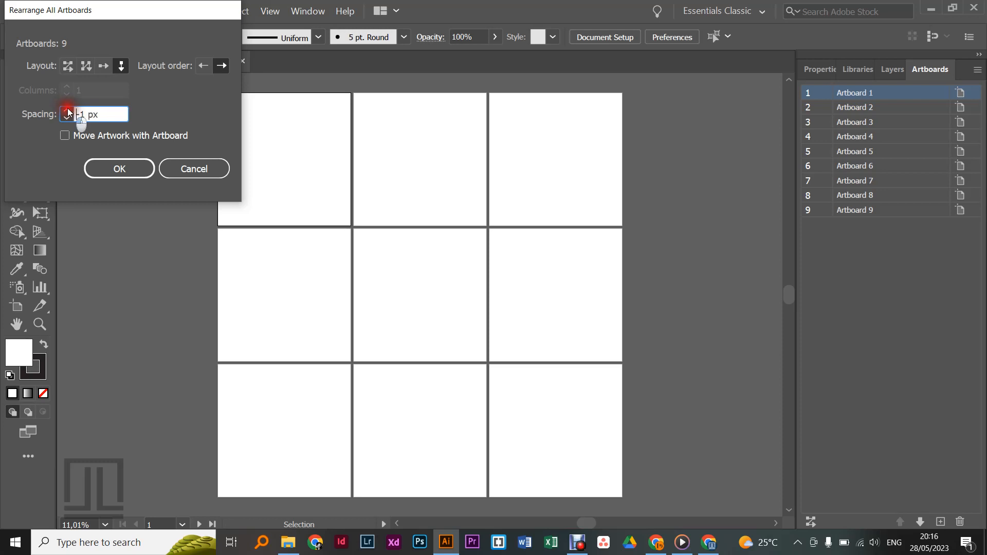
{"action": "left_click", "coordinate": [67, 110]}
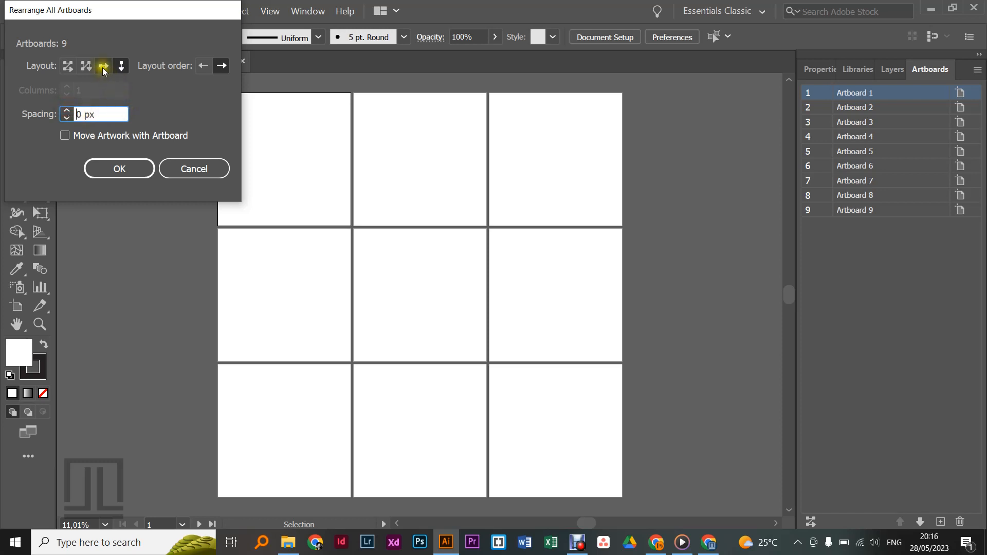
Step: Try arranging the artboards in a Grid by Row layout with 2 columns, and undo the rearrangement
{"action": "left_click", "coordinate": [104, 67]}
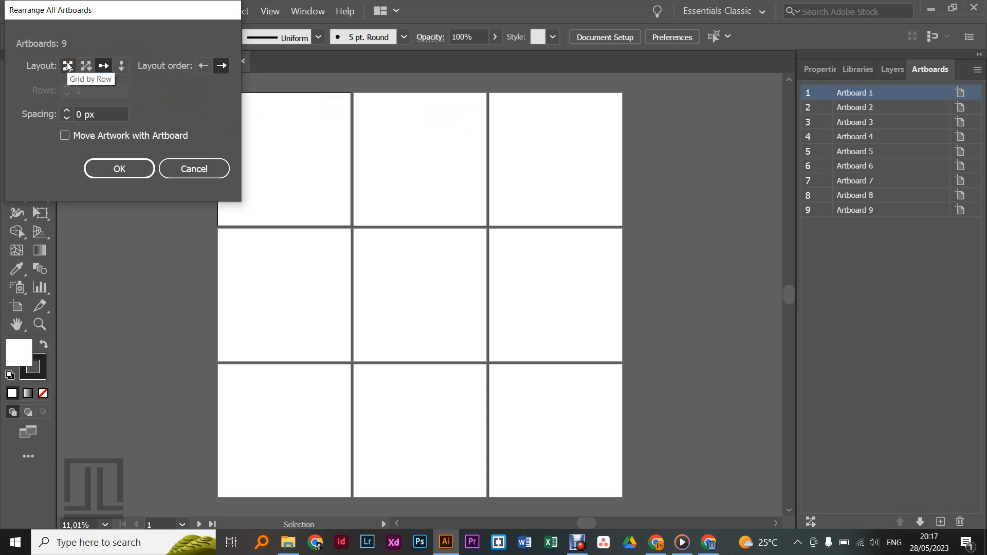
{"action": "left_click", "coordinate": [69, 66]}
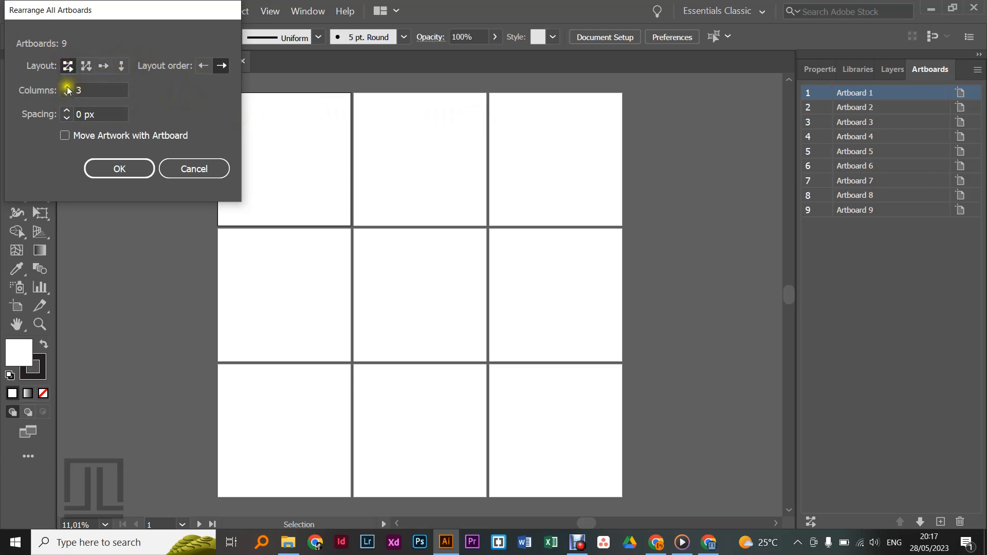
{"action": "left_click", "coordinate": [66, 87]}
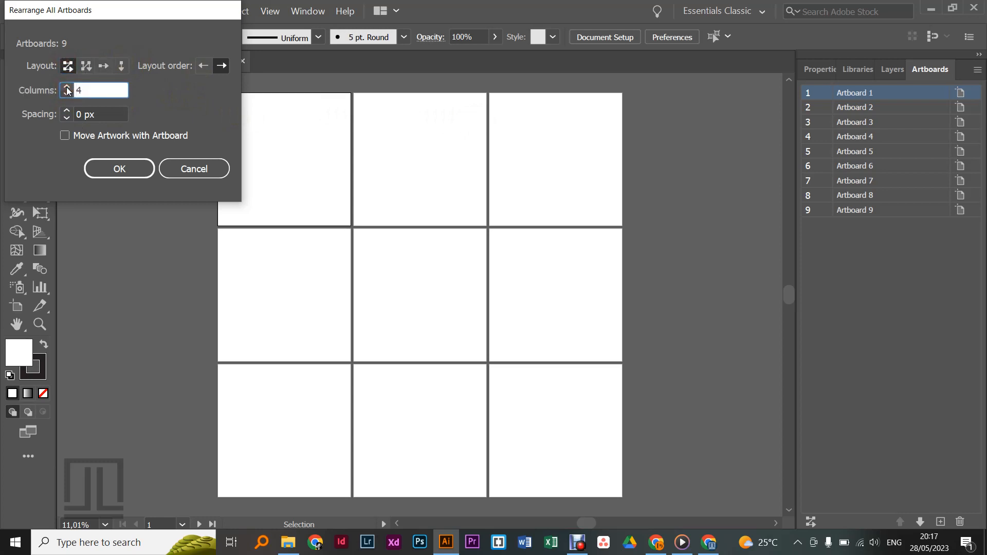
{"action": "left_click", "coordinate": [67, 96]}
{"action": "left_click", "coordinate": [67, 95]}
{"action": "left_click", "coordinate": [110, 167]}
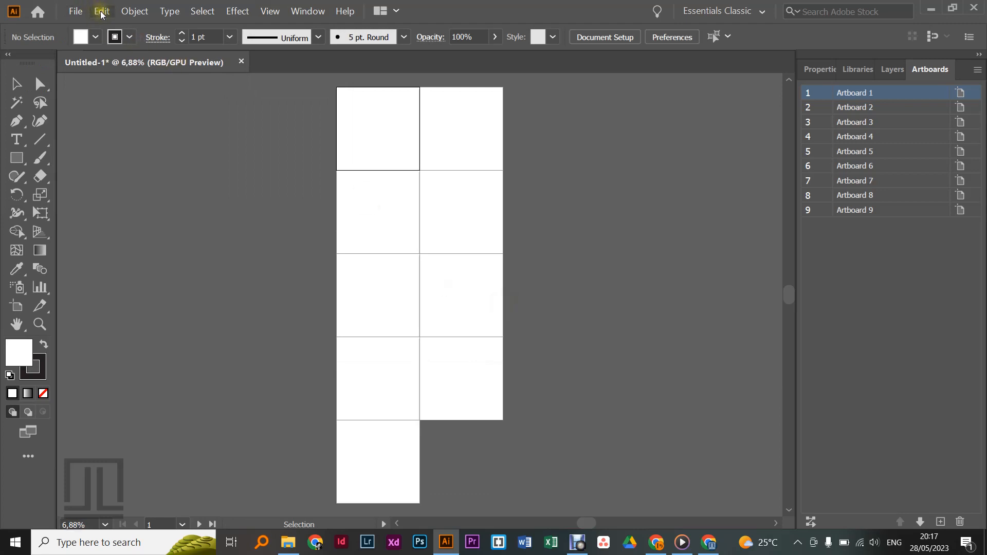
{"action": "key", "text": "ctrl+z"}
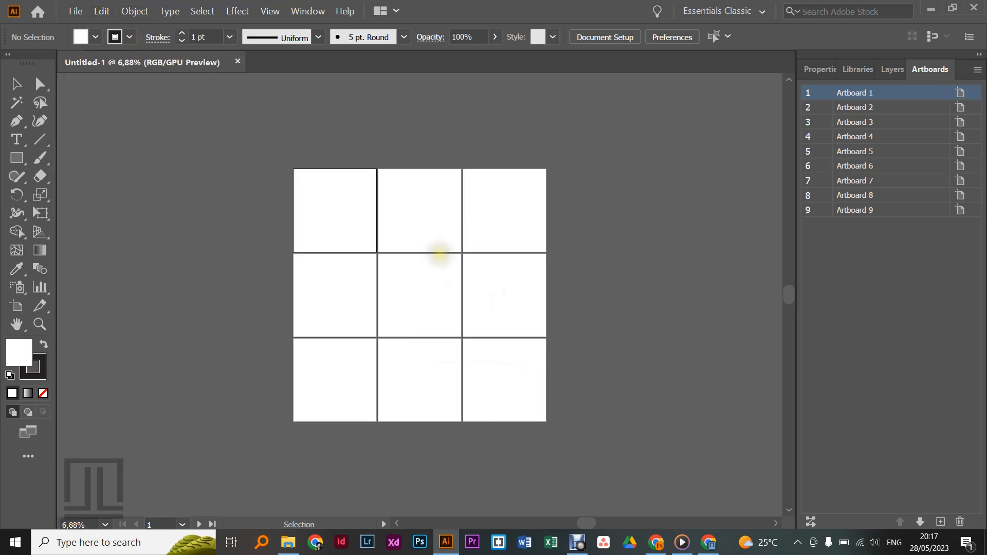
Step: Rearrange all artboards into a Grid by Row layout with 3 columns and 30 px spacing
{"action": "left_click", "coordinate": [811, 522]}
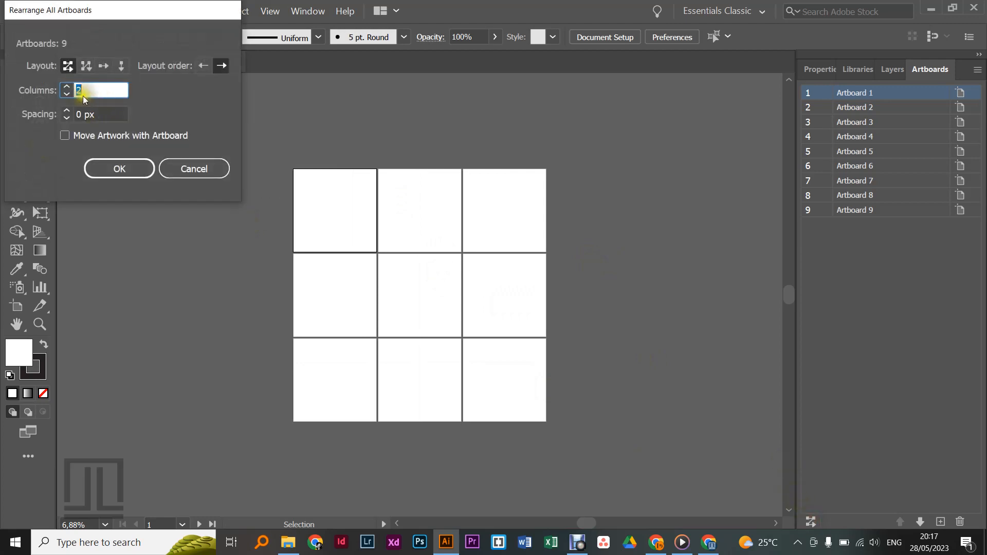
{"action": "left_click", "coordinate": [66, 86]}
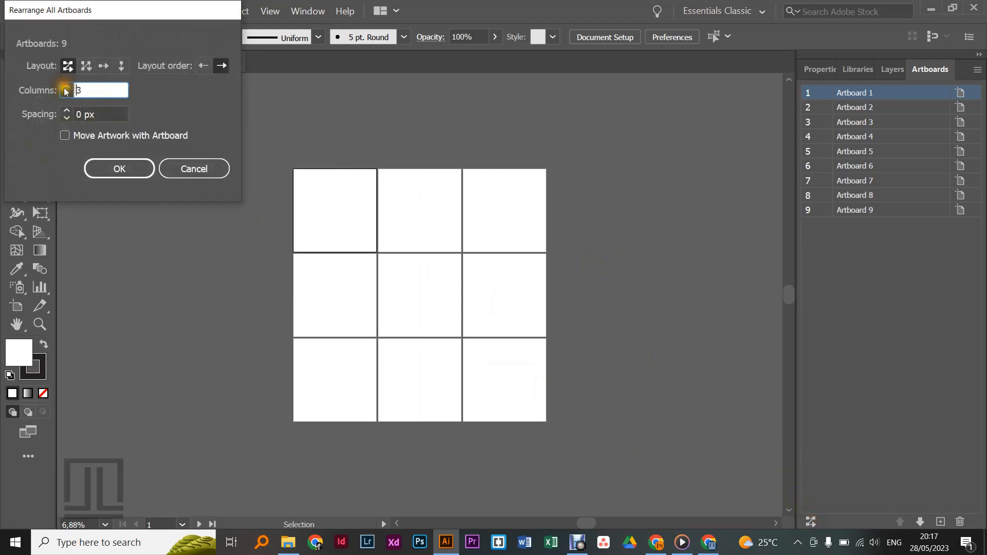
{"action": "left_click", "coordinate": [68, 114]}
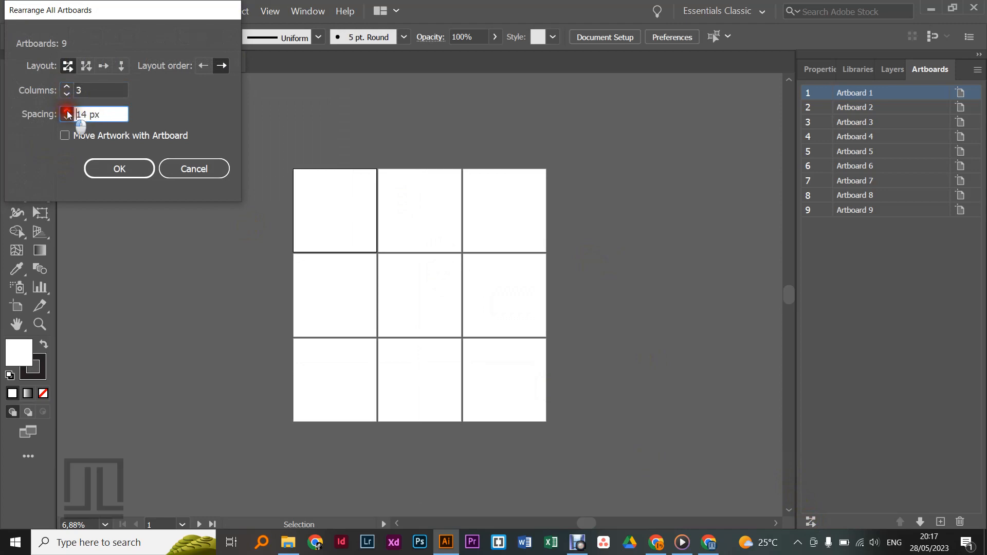
{"action": "left_click", "coordinate": [67, 113]}
{"action": "left_click", "coordinate": [68, 113]}
{"action": "left_click", "coordinate": [68, 114]}
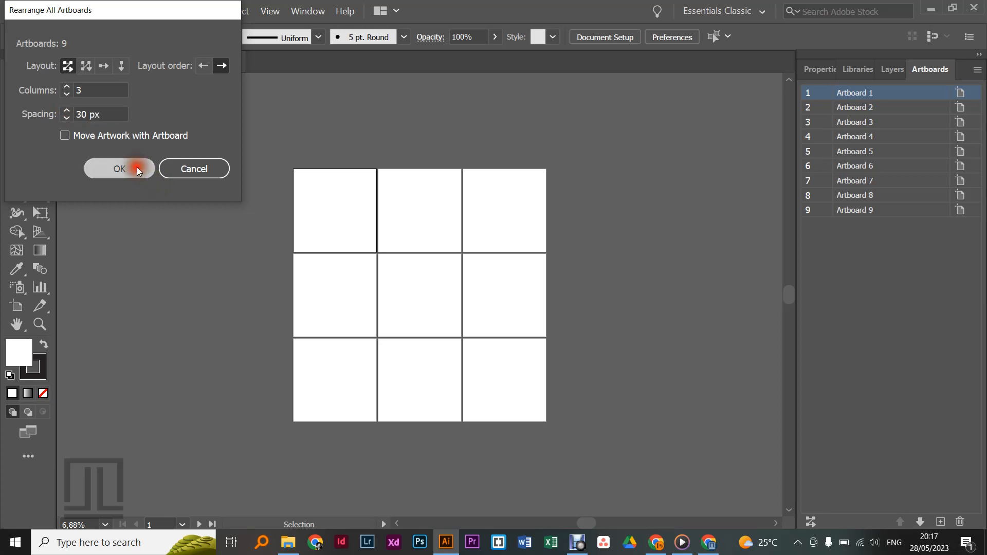
{"action": "left_click", "coordinate": [139, 170]}
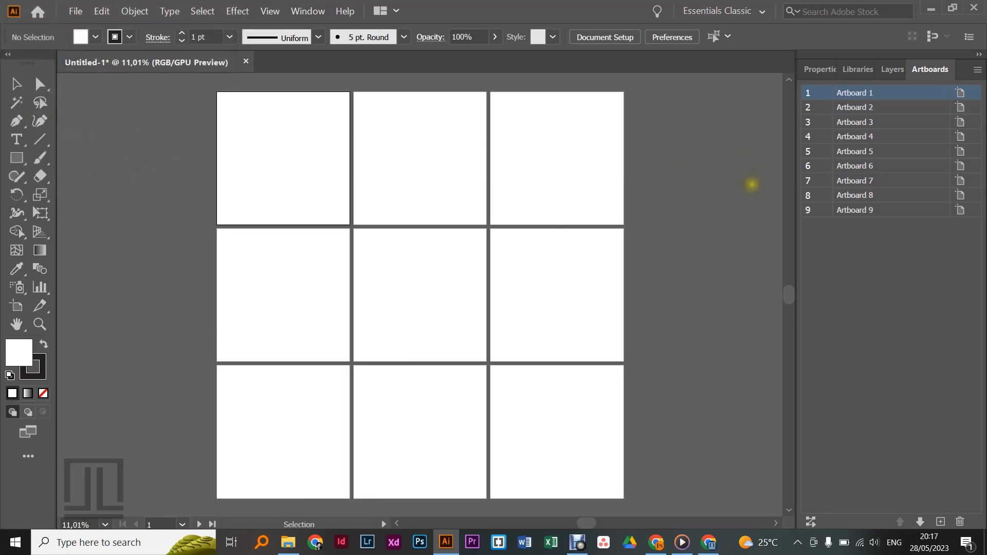
Step: Select the six Pexels photos in the Downloads folder for placing as linked files
{"action": "left_click", "coordinate": [78, 11]}
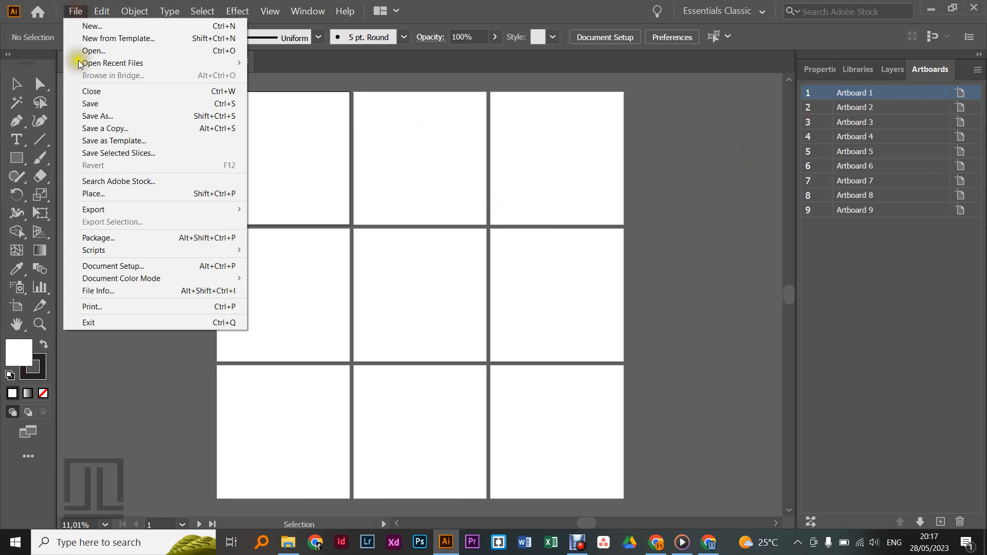
{"action": "left_click", "coordinate": [103, 194]}
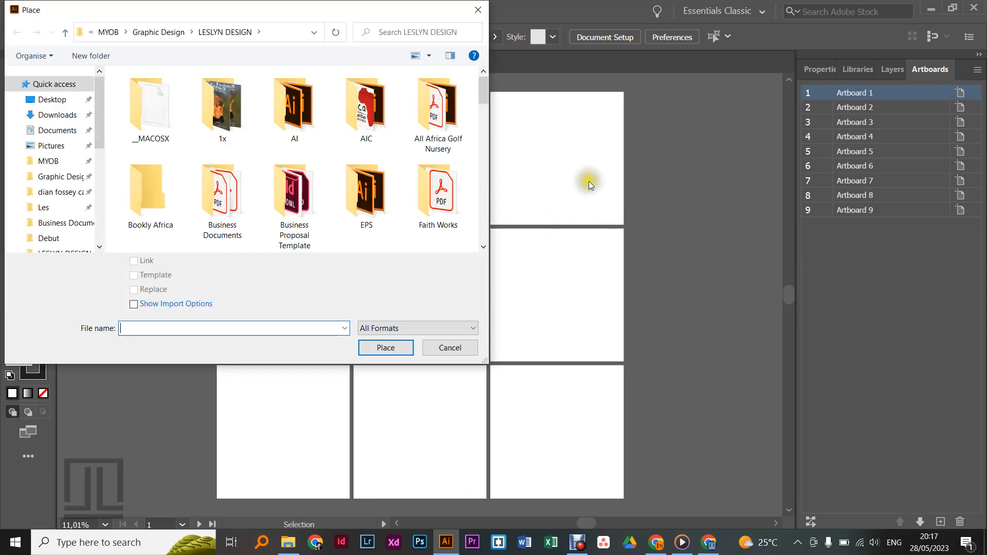
{"action": "left_click", "coordinate": [65, 115]}
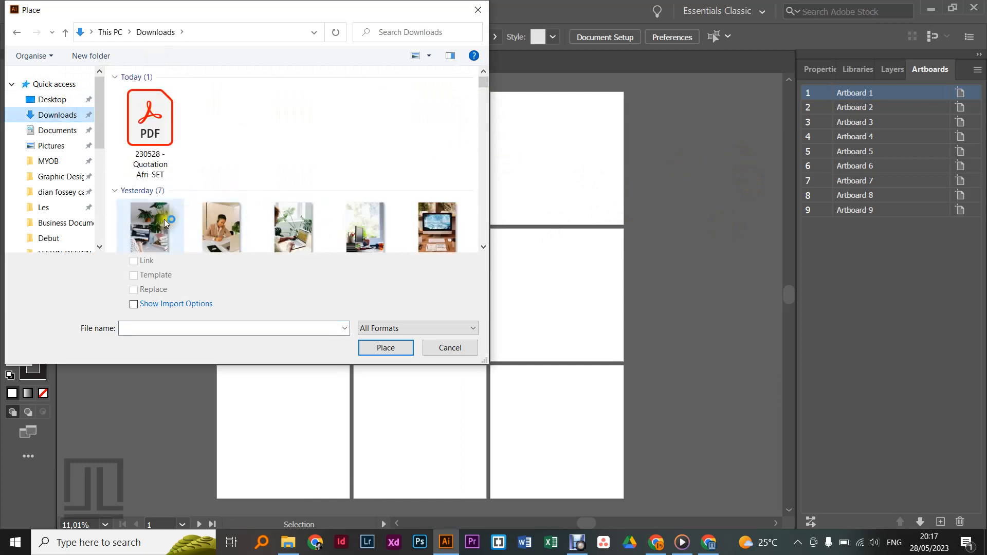
{"action": "left_click", "coordinate": [484, 247]}
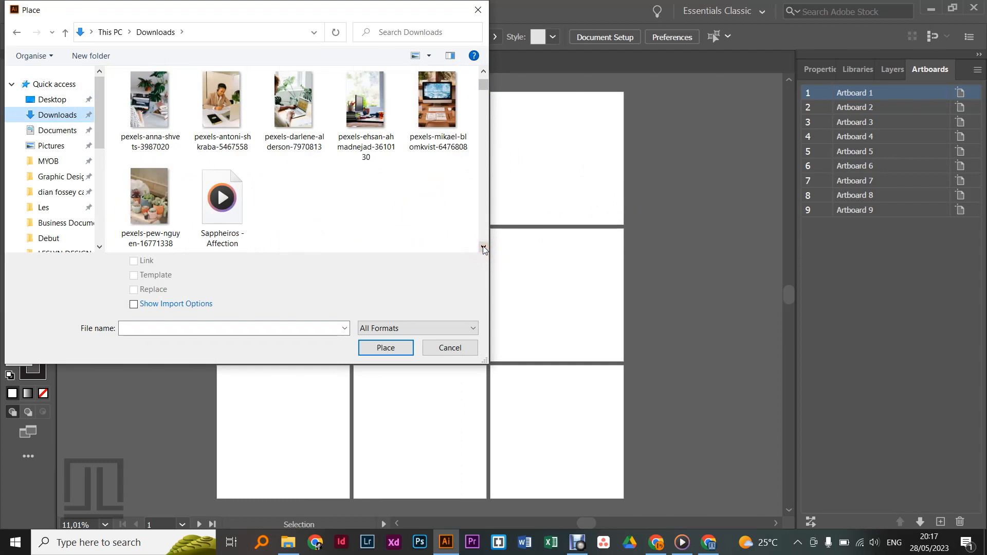
{"action": "left_click", "coordinate": [153, 106]}
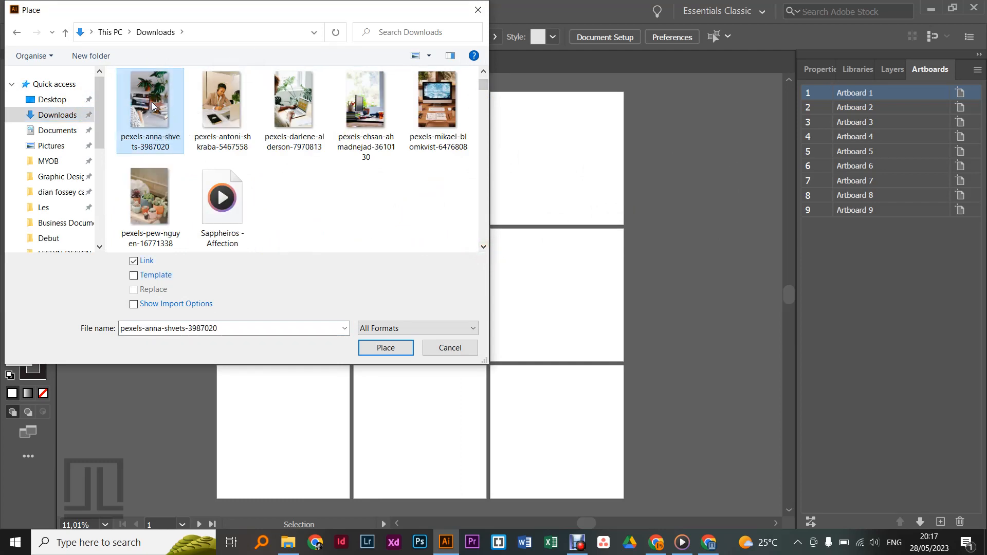
{"action": "left_click", "coordinate": [222, 105], "text": "ctrl"}
{"action": "left_click", "coordinate": [293, 103], "text": "ctrl"}
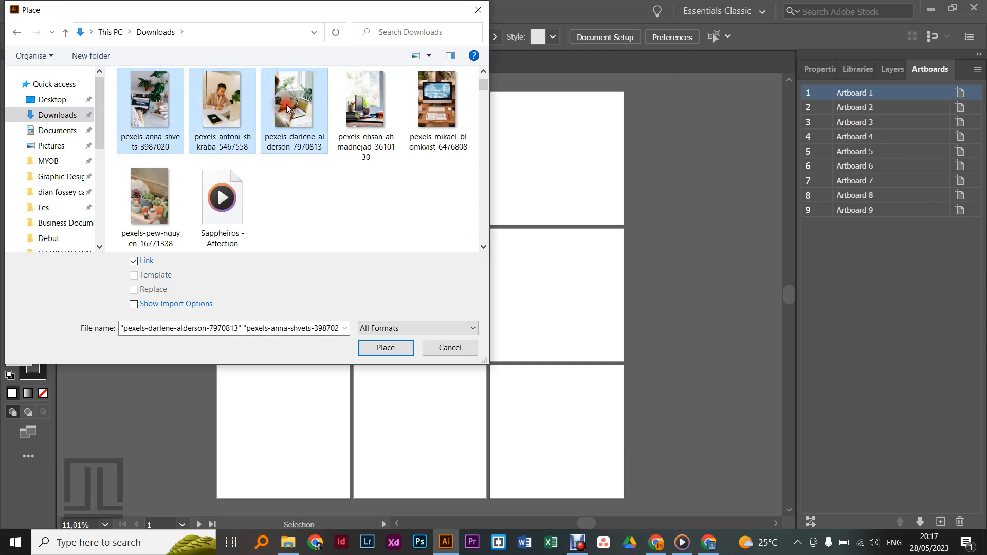
{"action": "left_click", "coordinate": [359, 113], "text": "ctrl"}
{"action": "left_click", "coordinate": [437, 102], "text": "ctrl"}
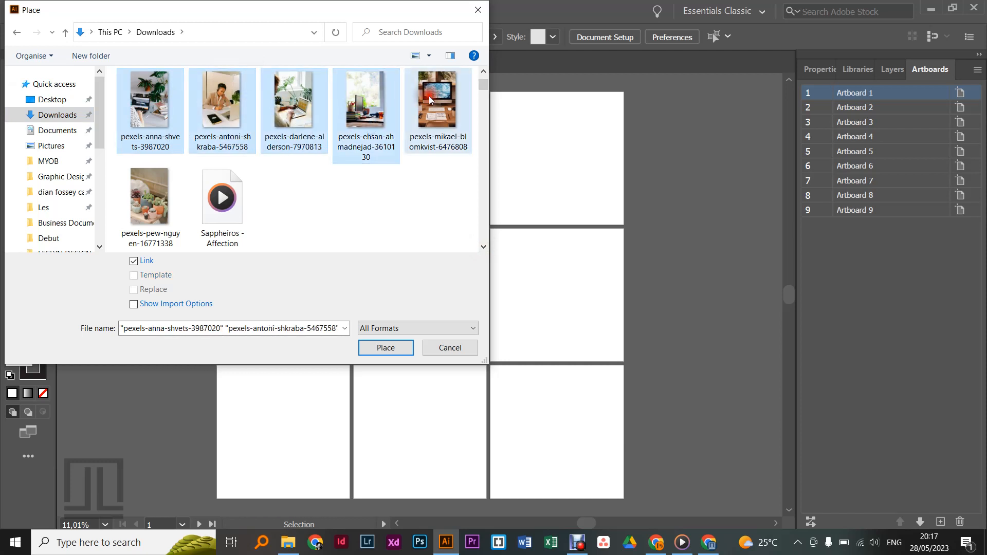
{"action": "left_click", "coordinate": [136, 206], "text": "ctrl"}
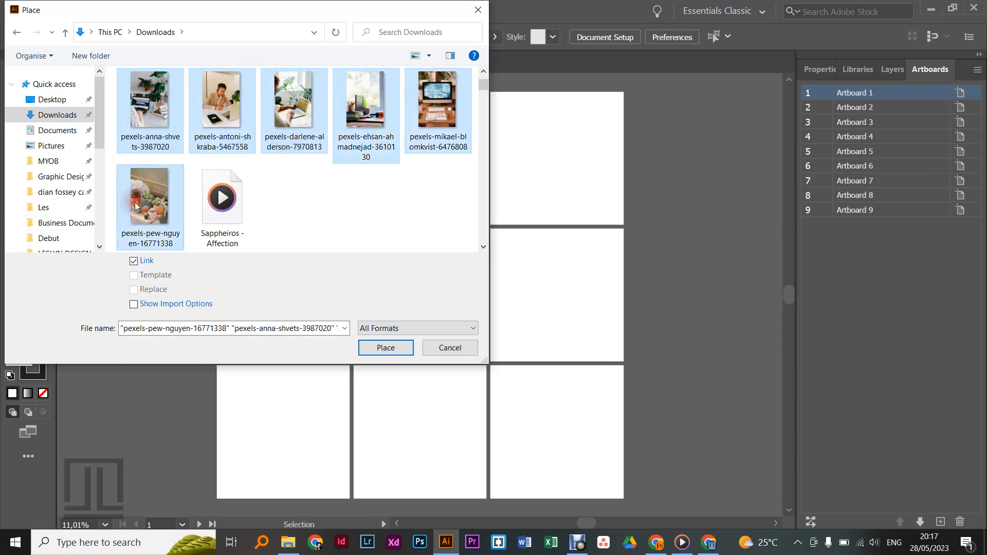
{"action": "left_click", "coordinate": [380, 347]}
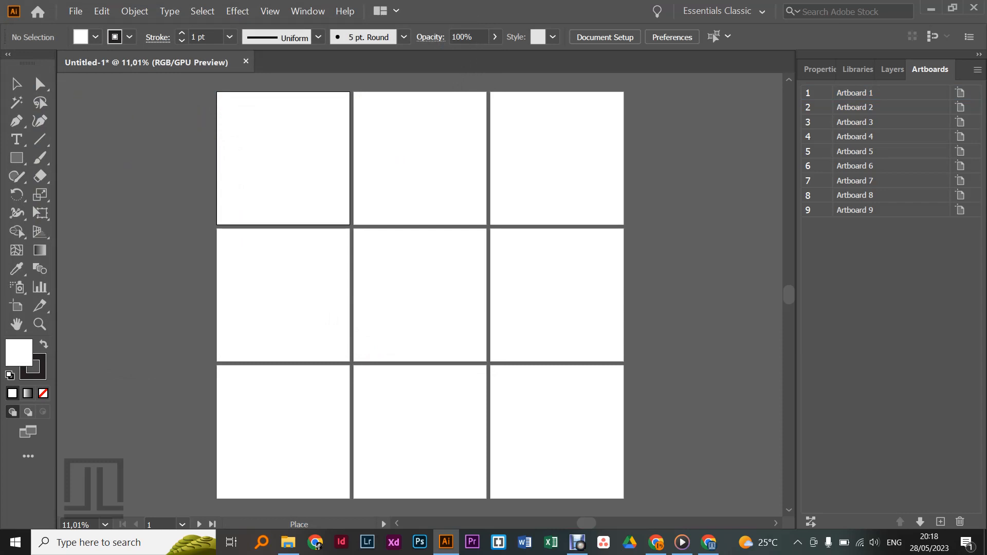
Step: Place the plant-desk, headset-woman and laptop-worker photos in a column beside the left side of the artboard grid
{"action": "left_click", "coordinate": [83, 104]}
{"action": "left_click_drag", "start_coordinate": [83, 104], "coordinate": [173, 194]}
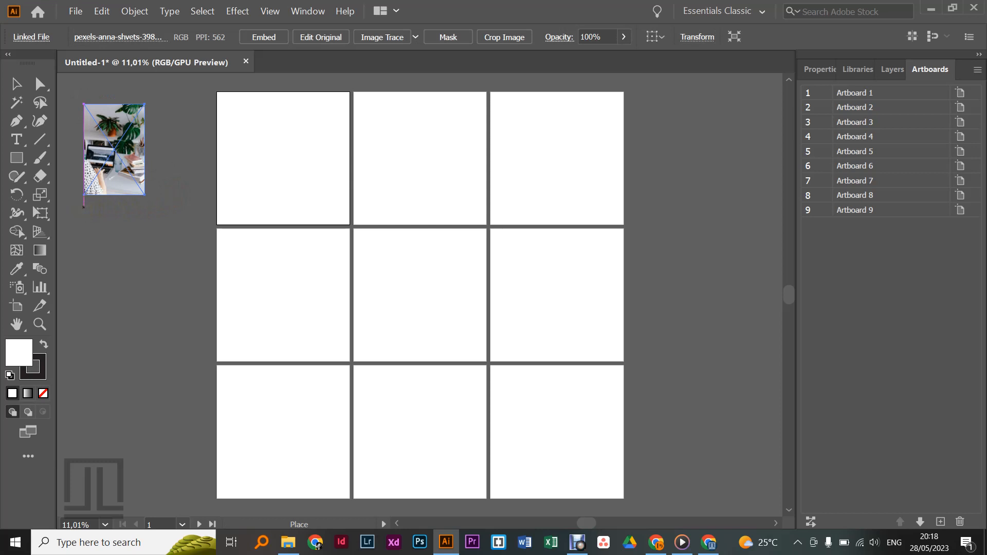
{"action": "left_click_drag", "start_coordinate": [84, 207], "coordinate": [154, 299]}
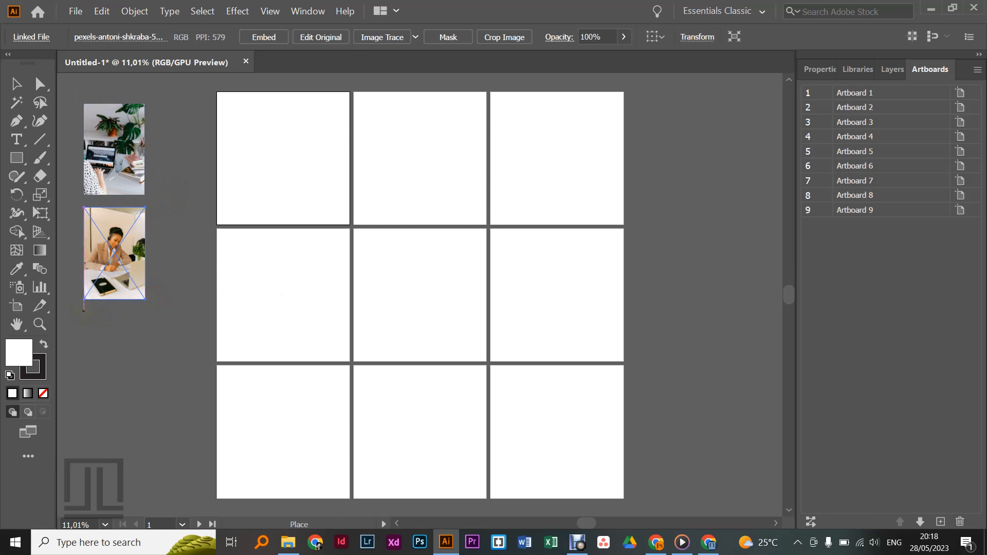
{"action": "left_click", "coordinate": [83, 310]}
{"action": "left_click_drag", "start_coordinate": [86, 311], "coordinate": [171, 411]}
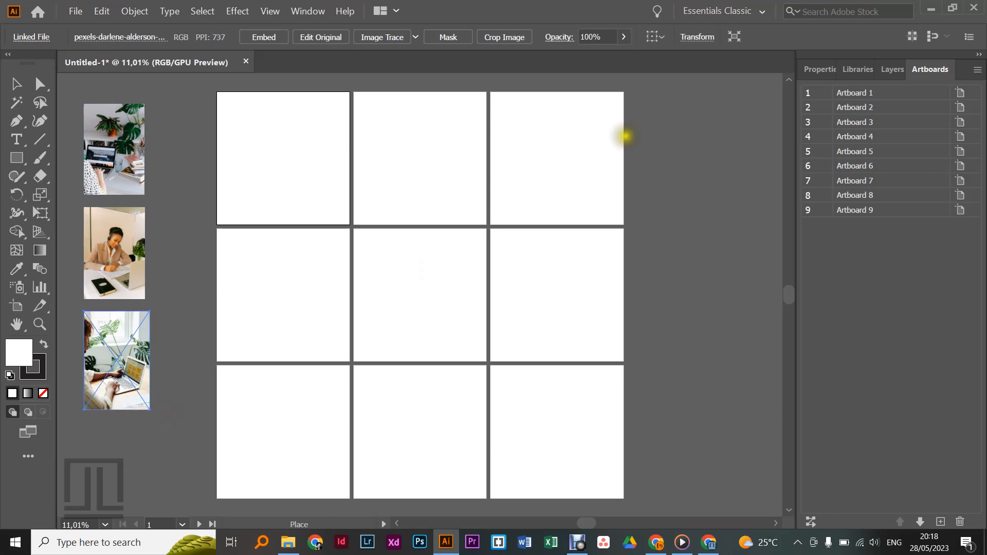
Step: Place the window-desk, desktop-computer and potted-succulents photos in a column beside the right side of the artboard grid
{"action": "left_click_drag", "start_coordinate": [639, 93], "coordinate": [707, 190]}
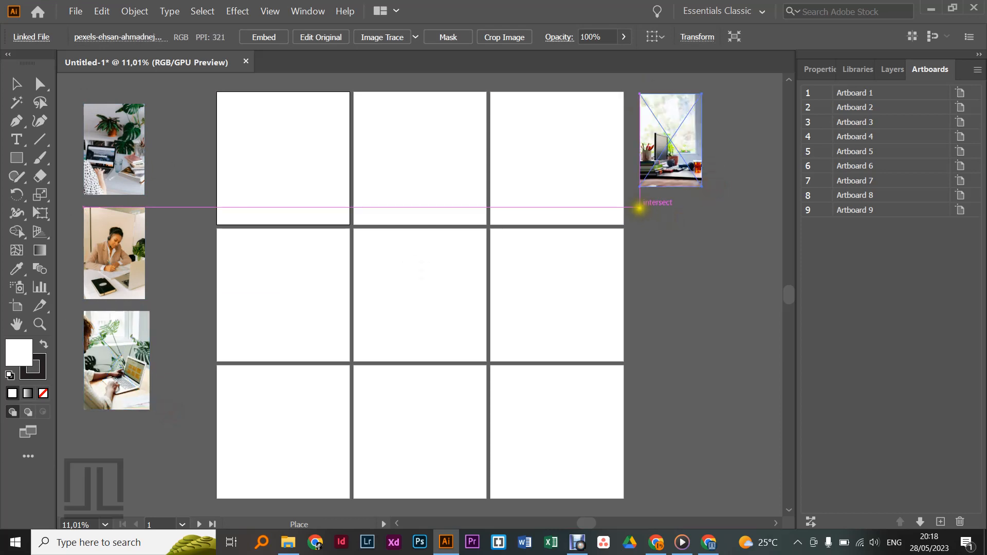
{"action": "left_click_drag", "start_coordinate": [639, 207], "coordinate": [716, 309]}
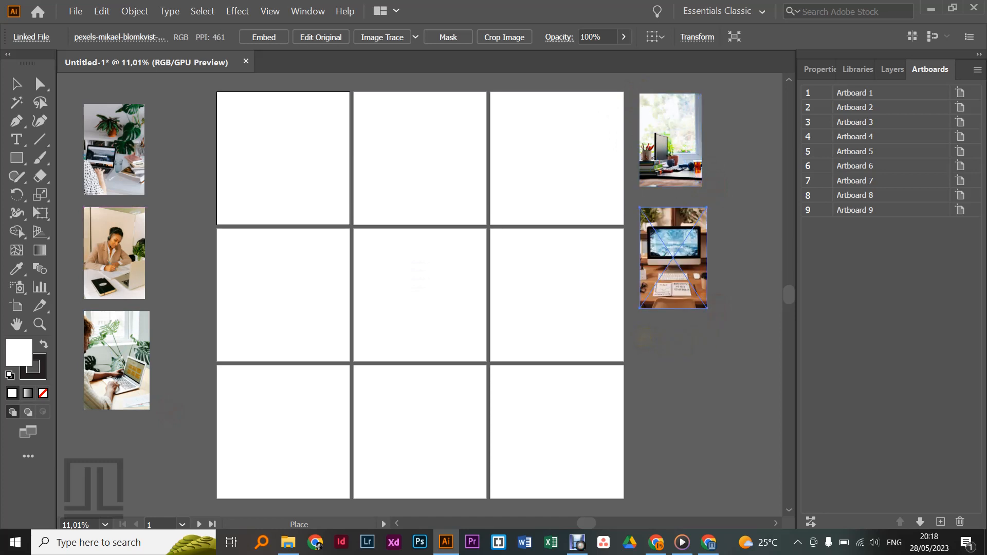
{"action": "left_click_drag", "start_coordinate": [645, 337], "coordinate": [773, 436]}
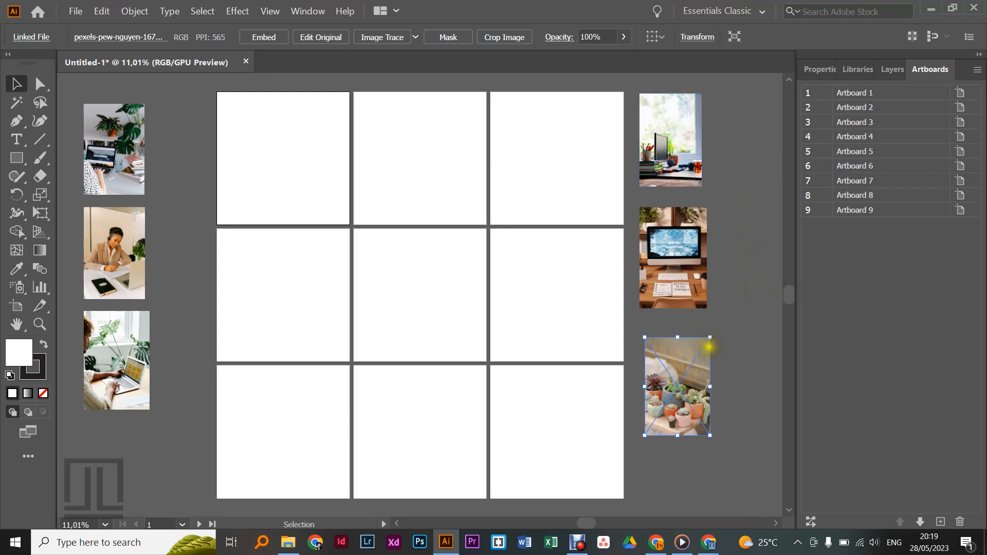
Step: Move the potted-succulents photo onto Artboard 7 and enlarge it proportionally to cover the whole artboard
{"action": "left_click_drag", "start_coordinate": [674, 371], "coordinate": [246, 333]}
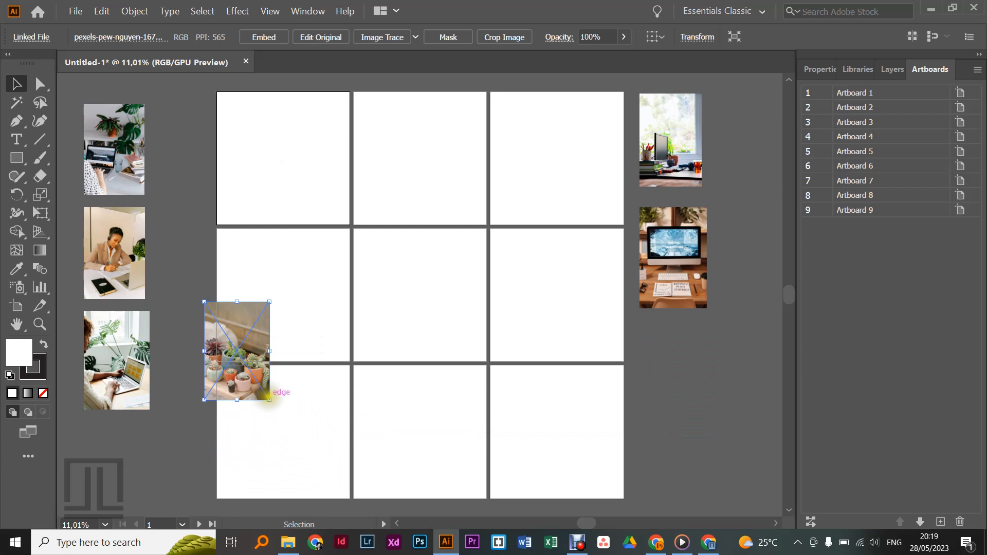
{"action": "left_click_drag", "start_coordinate": [270, 400], "coordinate": [353, 495]}
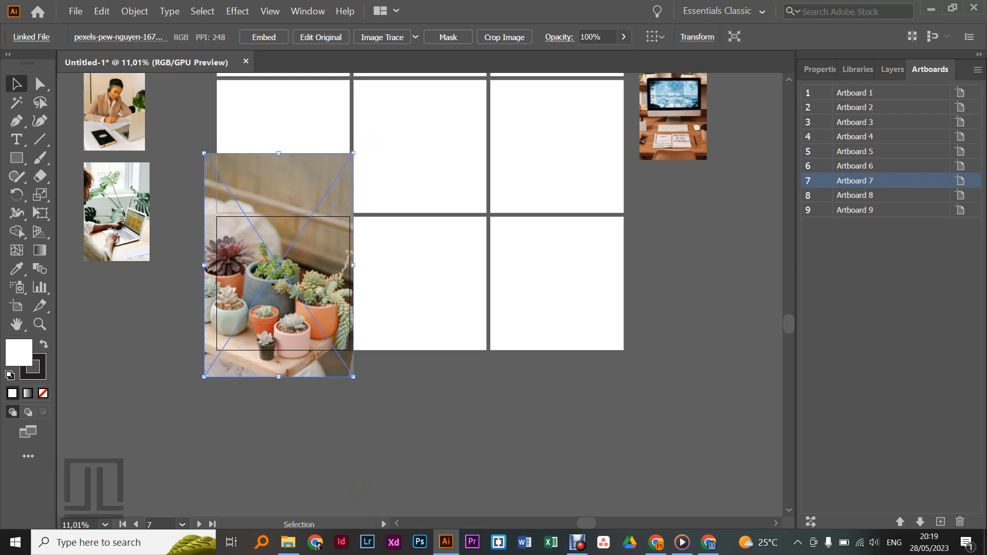
Step: Crop the succulents photo to about 1129 by 1106 px around Artboard 7 and narrow it to the artboard's right edge
{"action": "left_click", "coordinate": [505, 37]}
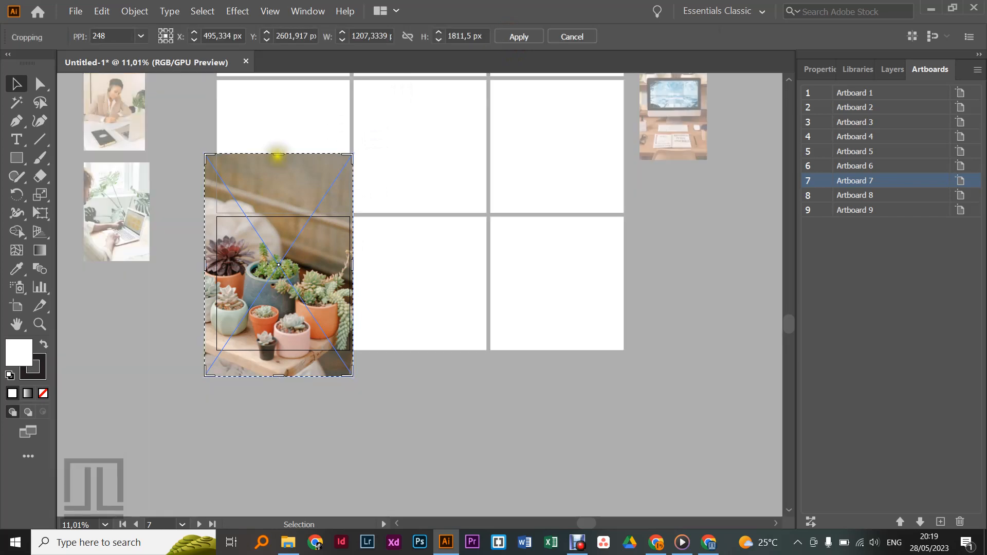
{"action": "left_click_drag", "start_coordinate": [278, 154], "coordinate": [280, 217]}
{"action": "left_click_drag", "start_coordinate": [205, 296], "coordinate": [215, 297]}
{"action": "left_click_drag", "start_coordinate": [283, 376], "coordinate": [283, 353]}
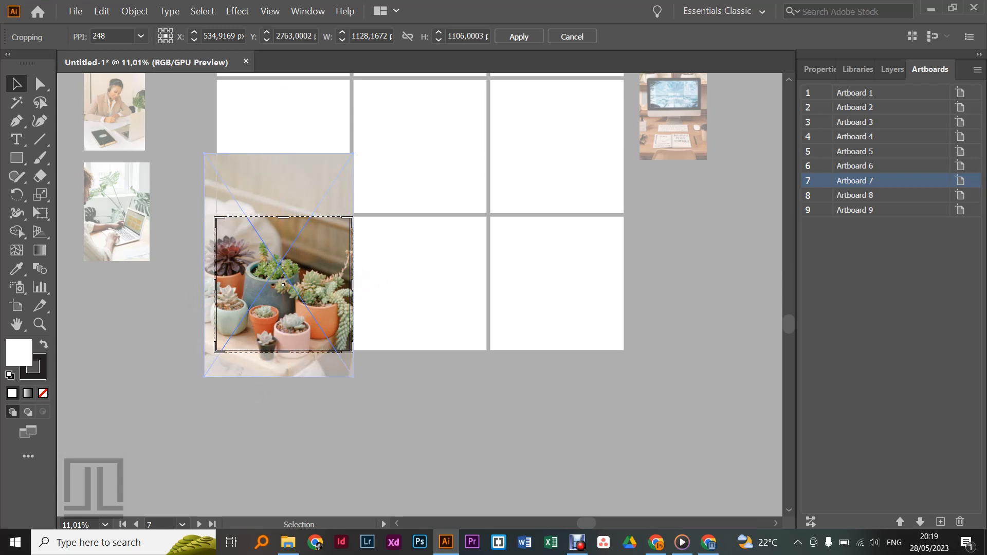
{"action": "left_click_drag", "start_coordinate": [352, 285], "coordinate": [351, 283]}
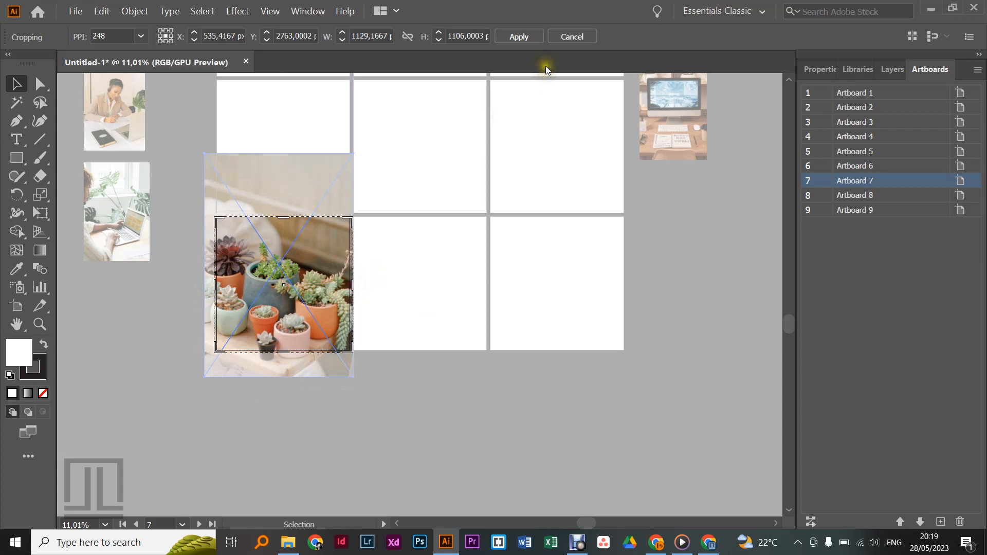
{"action": "left_click", "coordinate": [519, 37]}
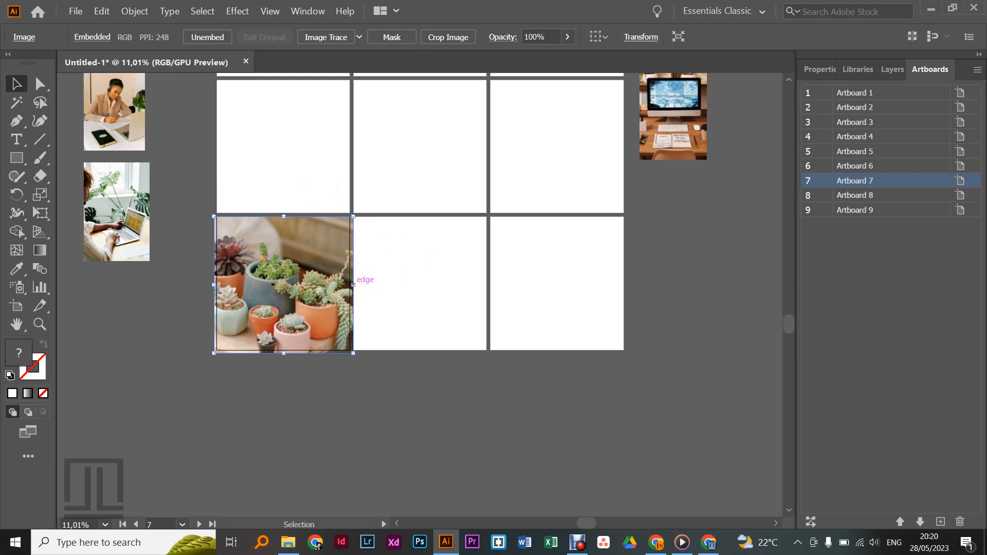
{"action": "left_click_drag", "start_coordinate": [352, 284], "coordinate": [350, 284]}
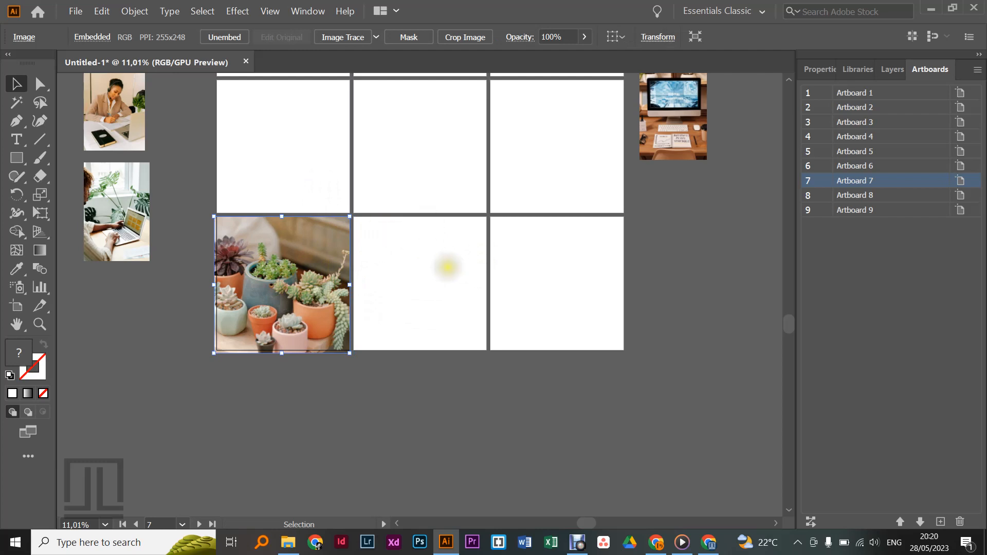
Step: Move the headset-woman photo onto Artboard 8 and enlarge it proportionally to cover the whole artboard
{"action": "left_click_drag", "start_coordinate": [105, 111], "coordinate": [462, 276]}
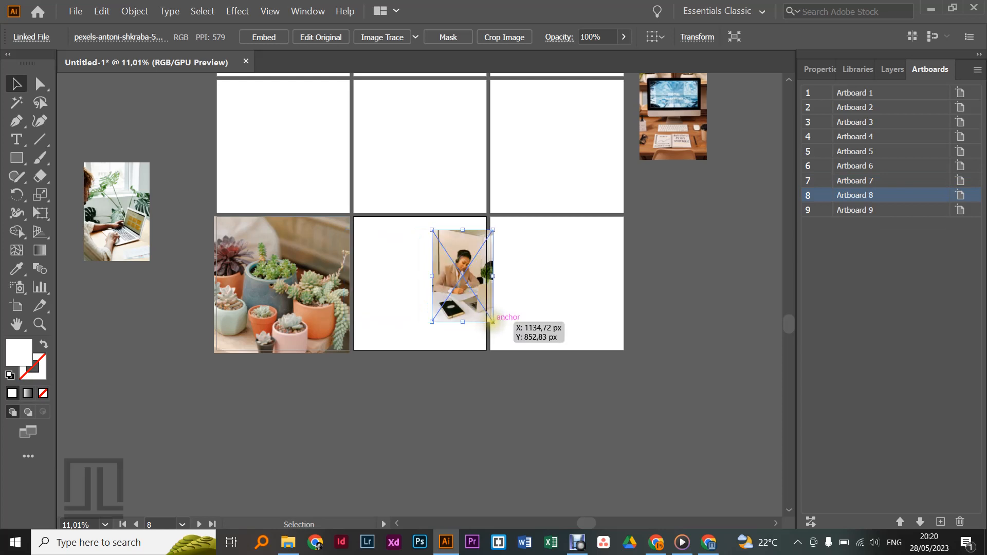
{"action": "left_click_drag", "start_coordinate": [492, 320], "coordinate": [530, 349]}
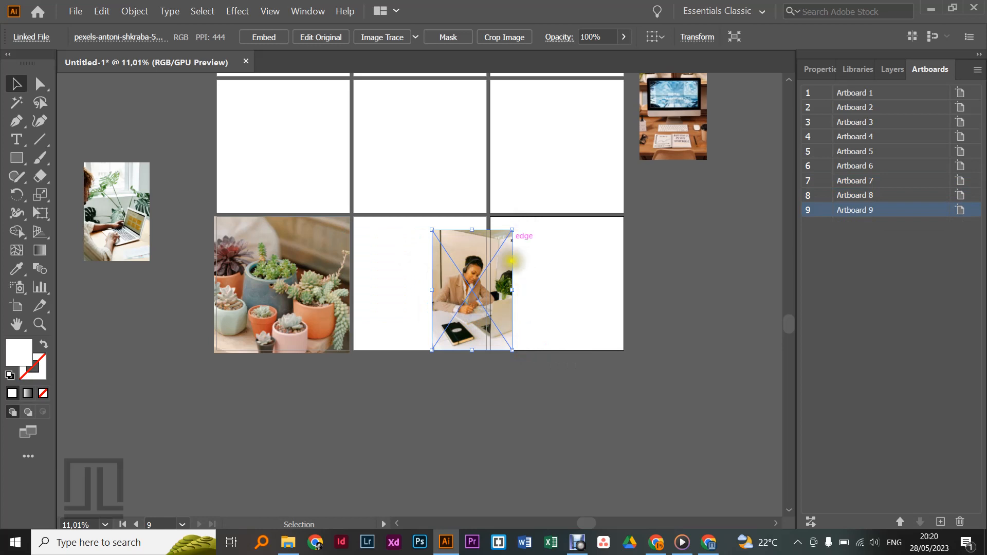
{"action": "left_click_drag", "start_coordinate": [446, 276], "coordinate": [371, 232]}
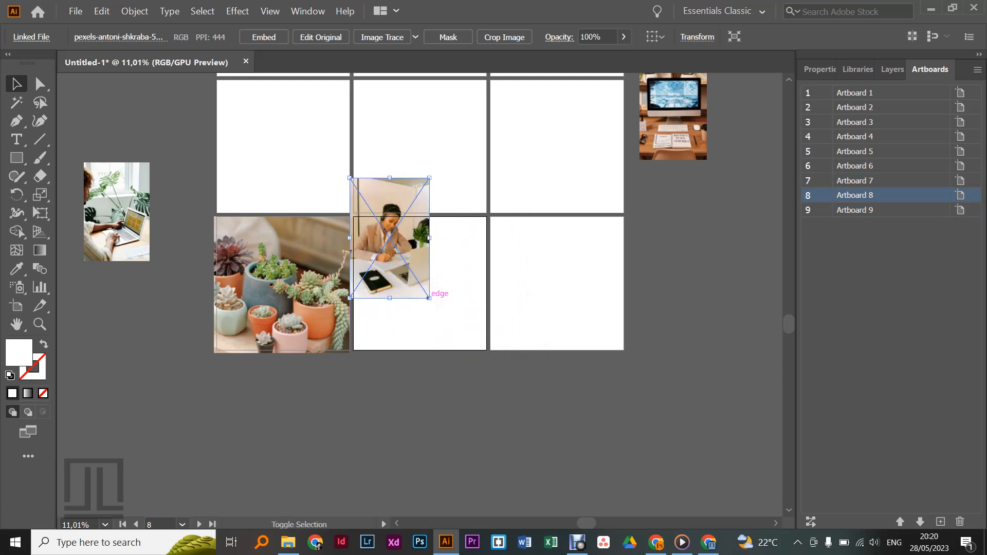
{"action": "left_click_drag", "start_coordinate": [429, 298], "coordinate": [516, 385]}
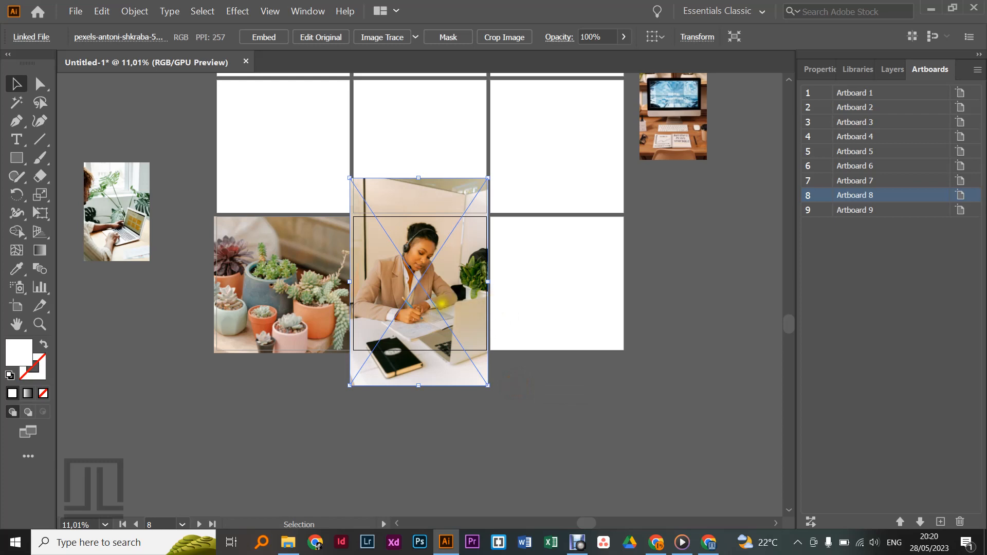
Step: Crop the headset-woman photo to about 1121 by 1106 px around Artboard 8, trimming its upper and lower parts
{"action": "left_click", "coordinate": [503, 37]}
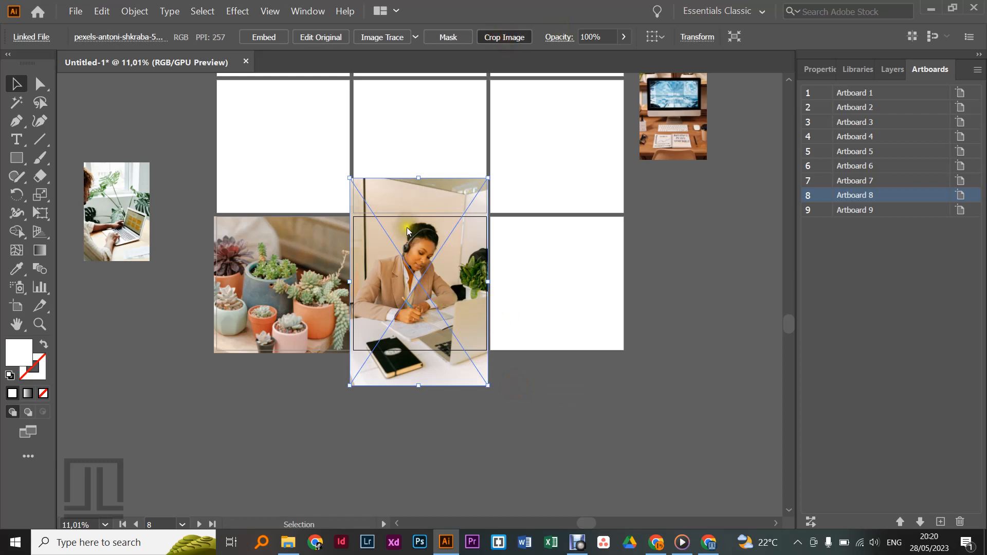
{"action": "left_click_drag", "start_coordinate": [419, 180], "coordinate": [423, 218]}
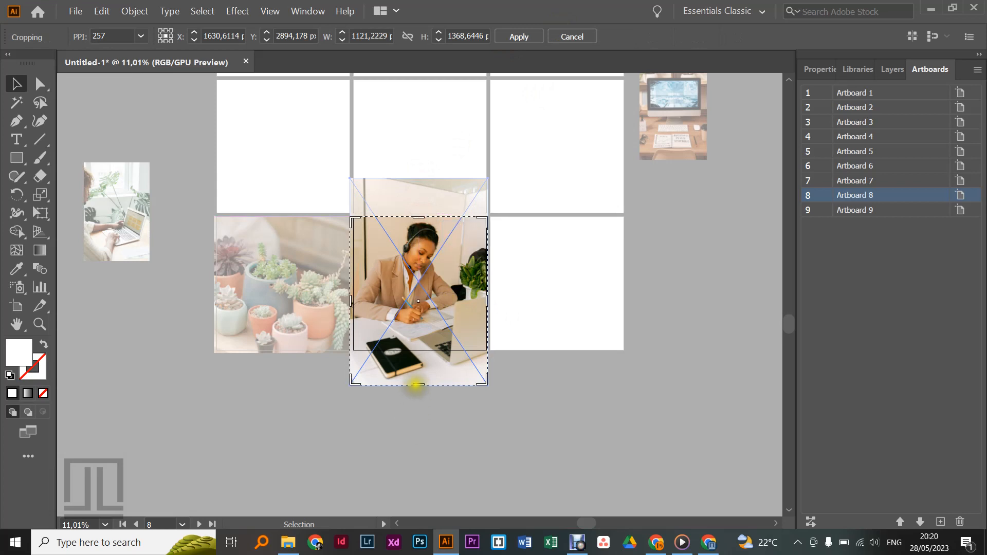
{"action": "left_click_drag", "start_coordinate": [417, 384], "coordinate": [418, 352]}
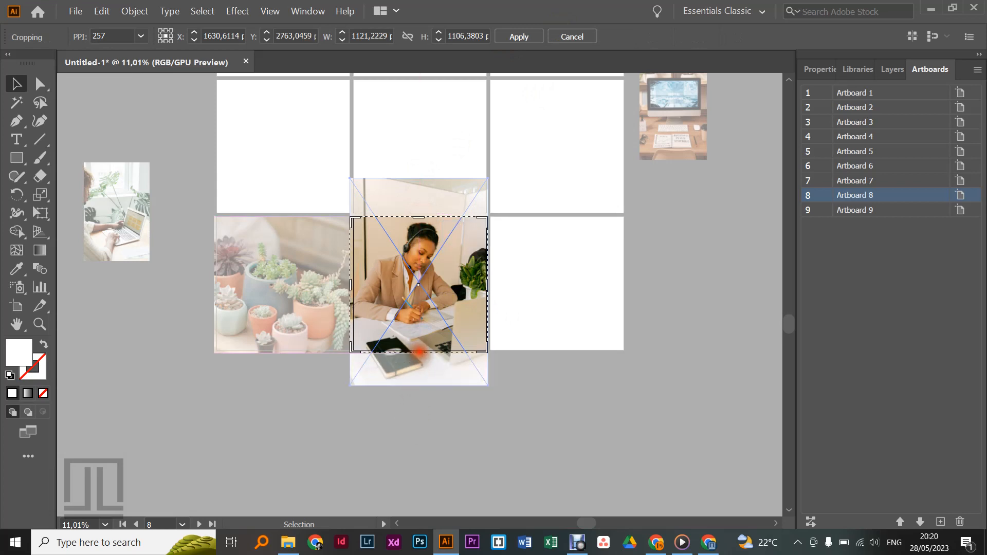
{"action": "left_click", "coordinate": [529, 35]}
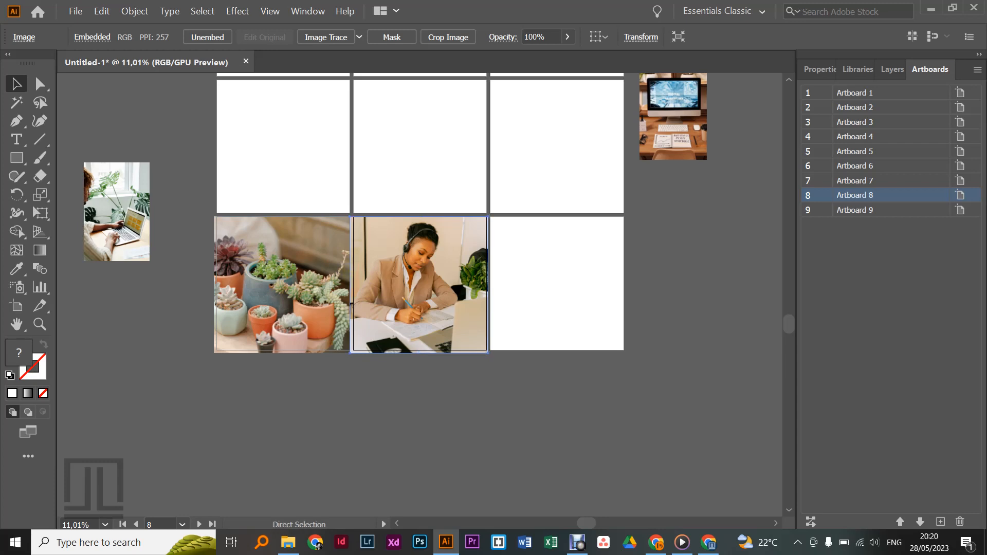
Step: Narrow the cropped headset-woman photo slightly from its left side so it meets the succulents photo's edge
{"action": "key", "text": "ctrl+plus"}
{"action": "key", "text": "ctrl+plus"}
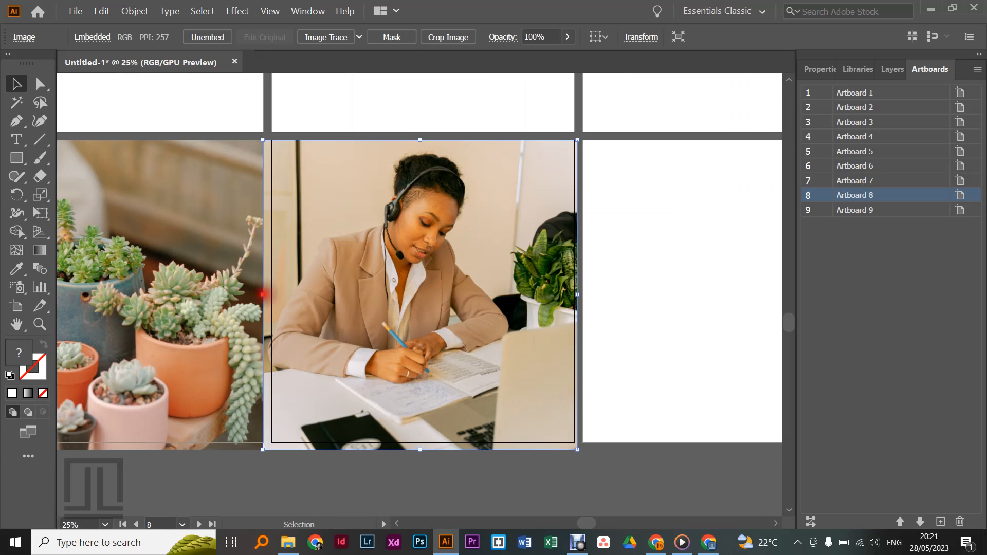
{"action": "left_click_drag", "start_coordinate": [263, 295], "coordinate": [267, 294]}
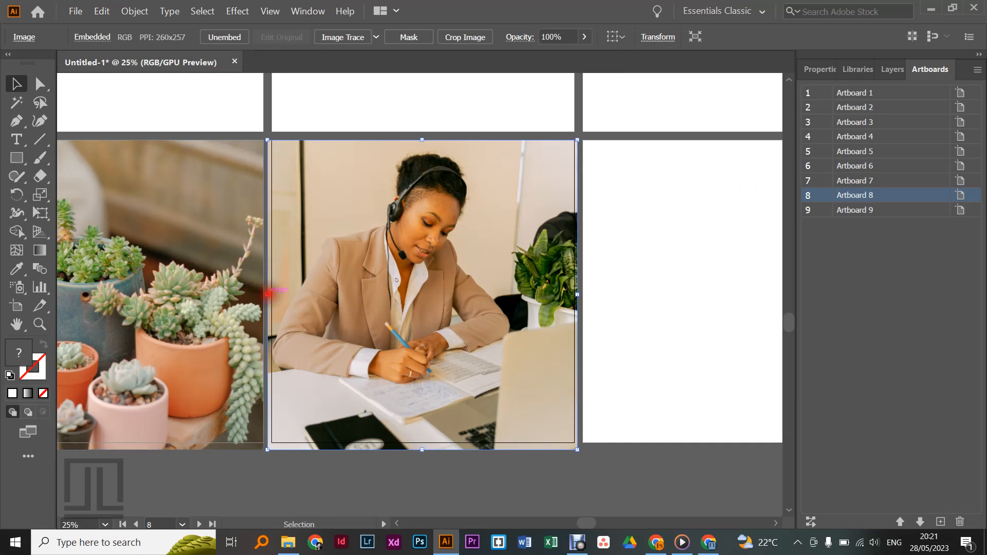
{"action": "left_click_drag", "start_coordinate": [268, 295], "coordinate": [265, 294]}
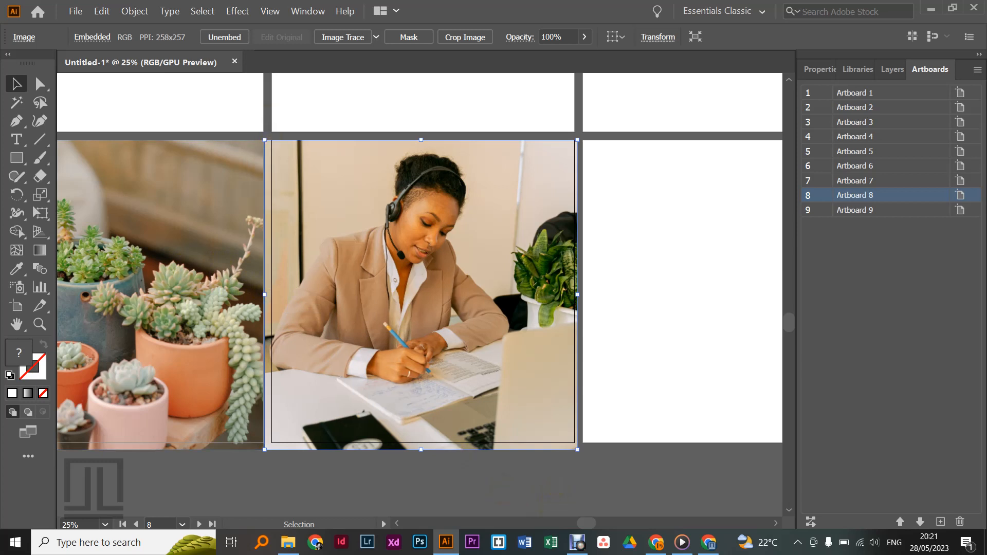
Step: Move the desktop-computer photo from beside the grid to Artboard 9, overlapping the artboard's upper-left corner
{"action": "key", "text": "ctrl+minus"}
{"action": "key", "text": "ctrl+minus"}
{"action": "key", "text": "ctrl+minus"}
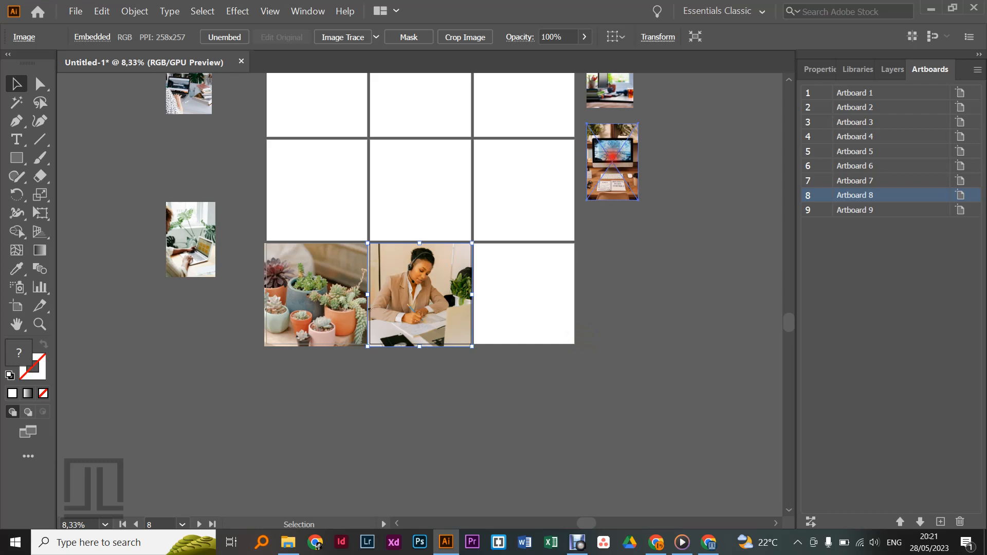
{"action": "left_click_drag", "start_coordinate": [613, 153], "coordinate": [498, 218]}
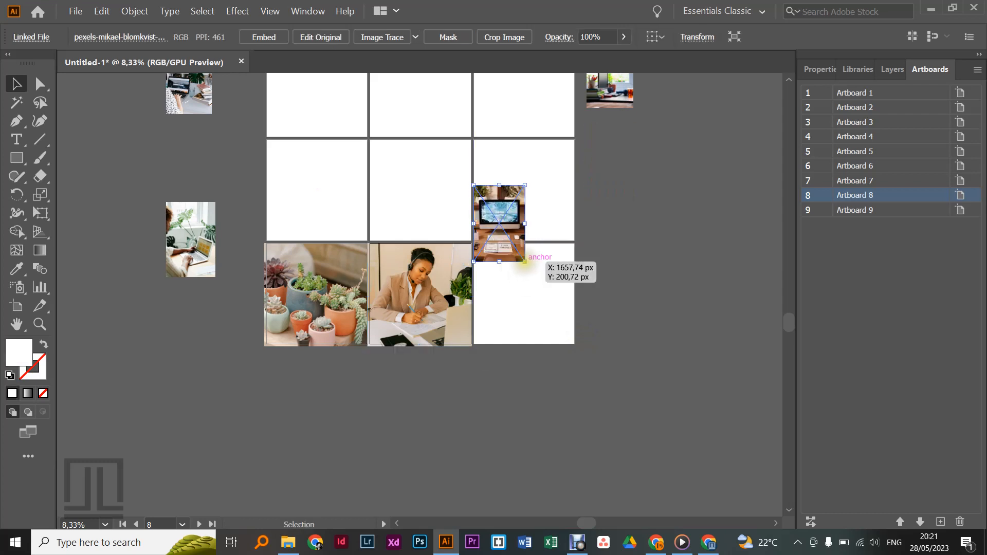
{"action": "left_click", "coordinate": [525, 261]}
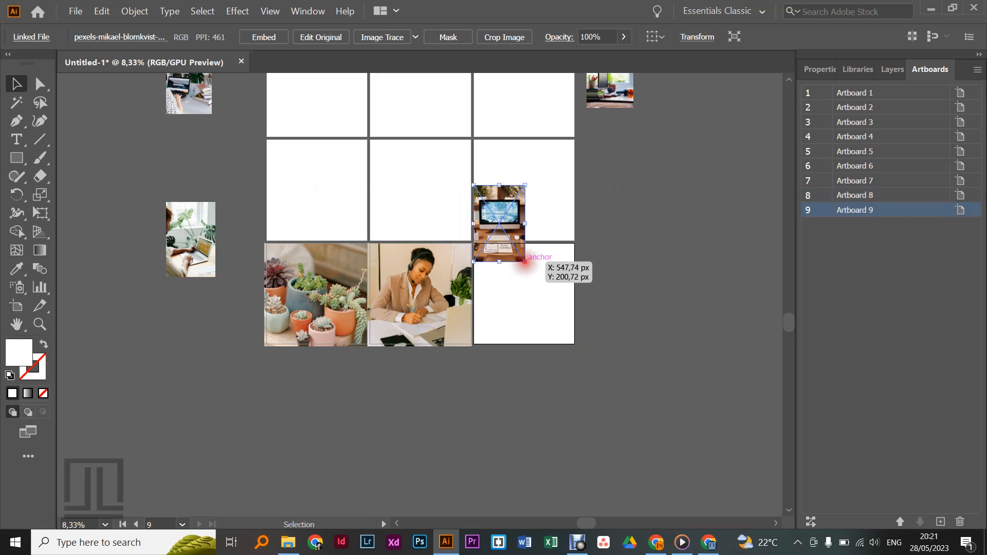
{"action": "left_click", "coordinate": [524, 261]}
{"action": "left_click_drag", "start_coordinate": [524, 261], "coordinate": [623, 350]}
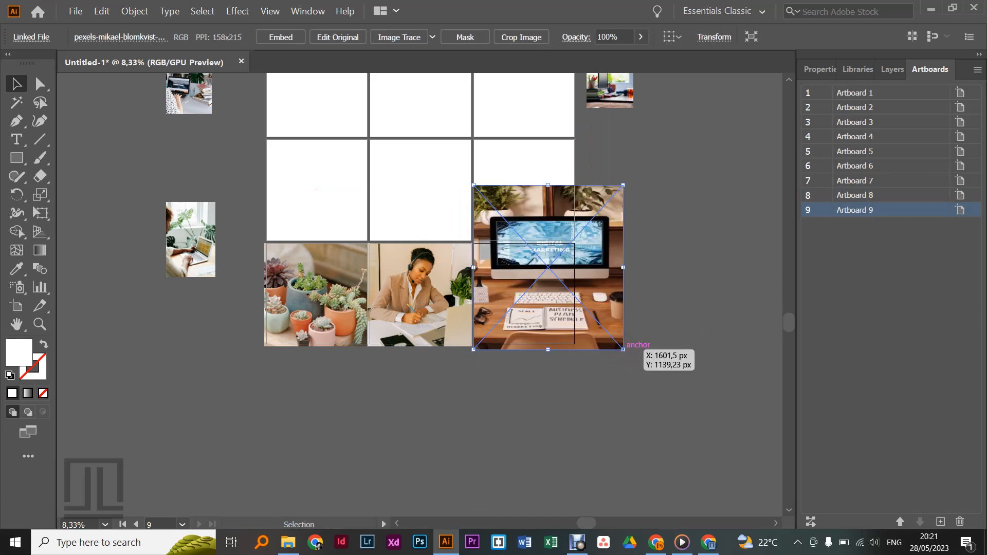
{"action": "key", "text": "ctrl+z"}
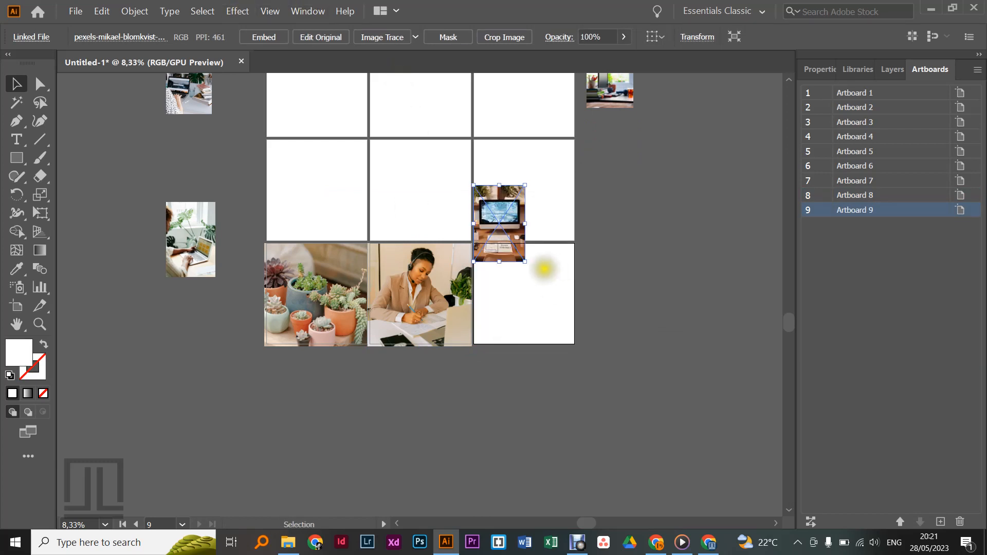
Step: Enlarge the desktop-computer photo proportionally until it covers Artboard 9 and shift it so the monitor sits within the artboard
{"action": "left_click_drag", "start_coordinate": [524, 261], "coordinate": [613, 351]}
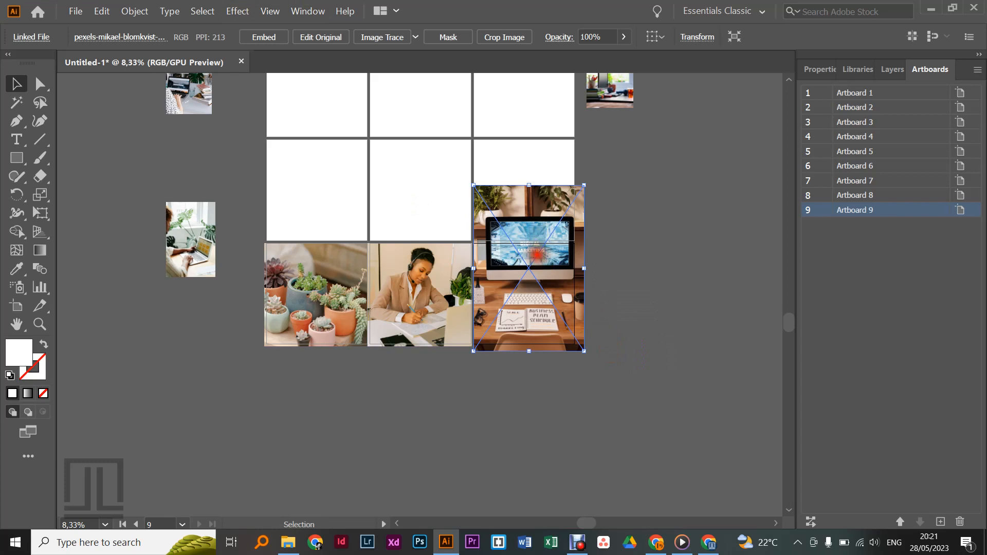
{"action": "left_click_drag", "start_coordinate": [538, 257], "coordinate": [524, 302]}
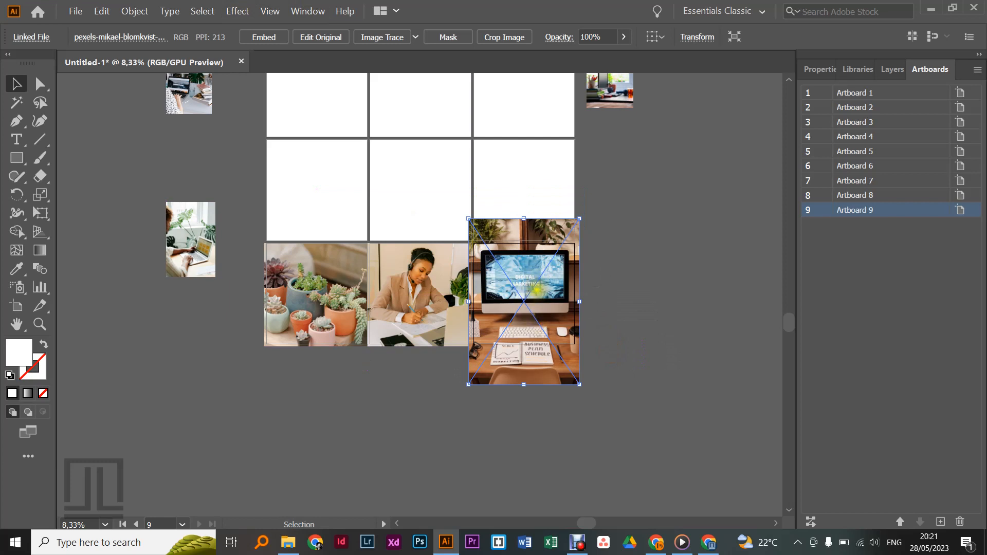
Step: Crop the desktop-computer photo to about 1150 by 1136 px around Artboard 9 and deselect it
{"action": "left_click", "coordinate": [494, 38]}
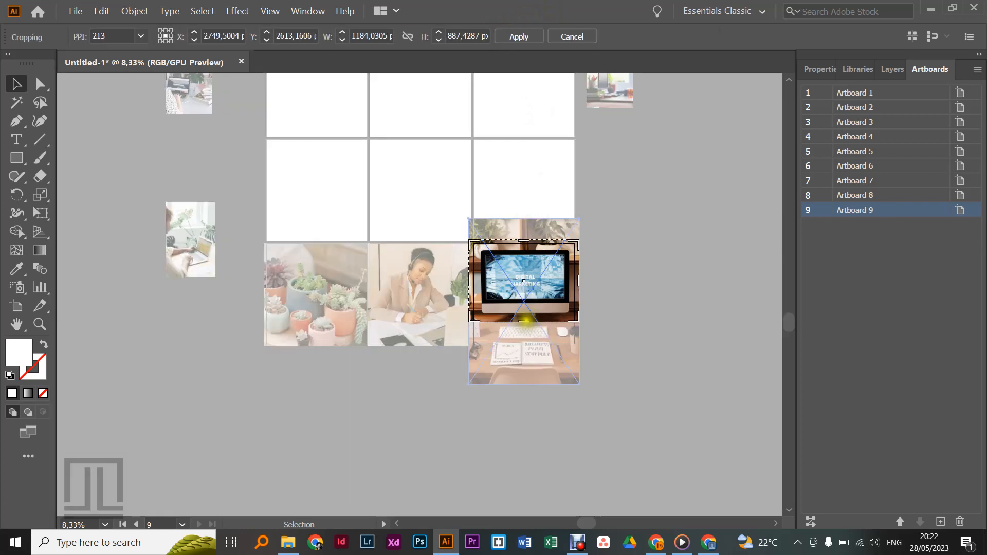
{"action": "left_click_drag", "start_coordinate": [523, 320], "coordinate": [526, 344]}
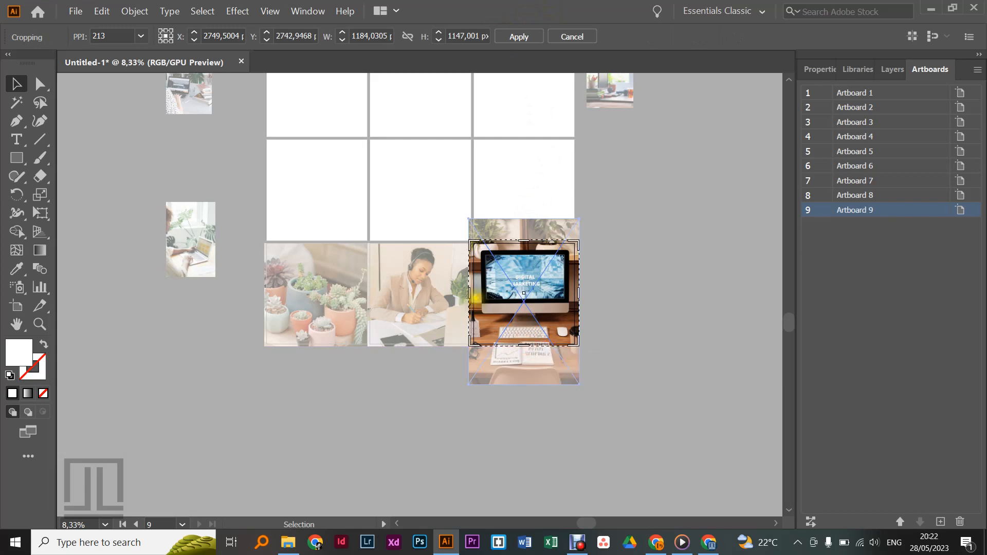
{"action": "left_click_drag", "start_coordinate": [469, 293], "coordinate": [473, 293]}
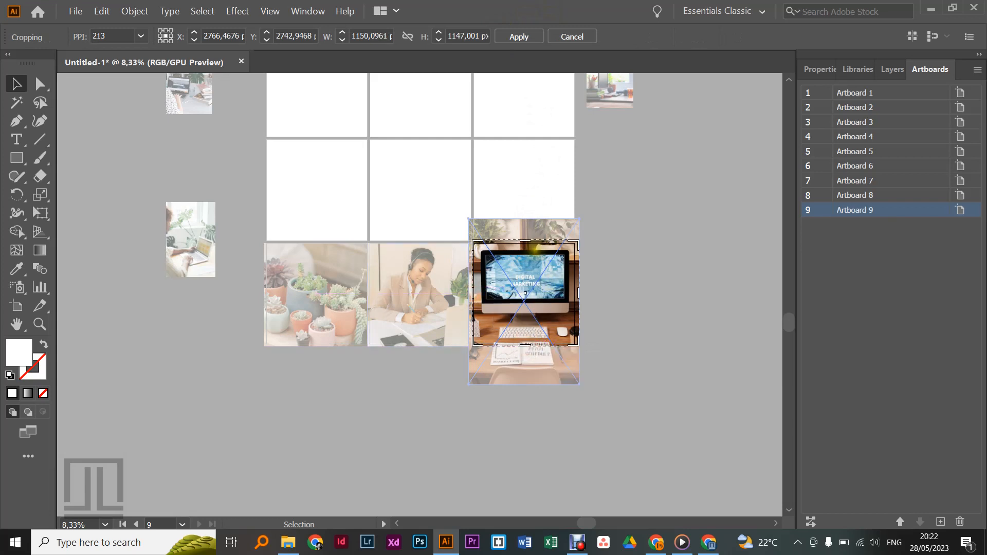
{"action": "left_click_drag", "start_coordinate": [528, 240], "coordinate": [527, 240]}
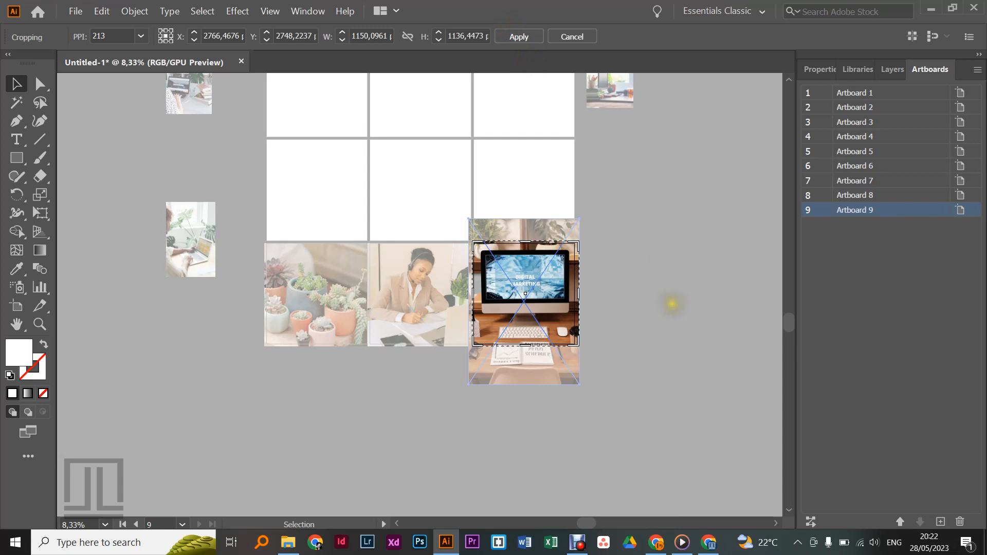
{"action": "left_click", "coordinate": [519, 40]}
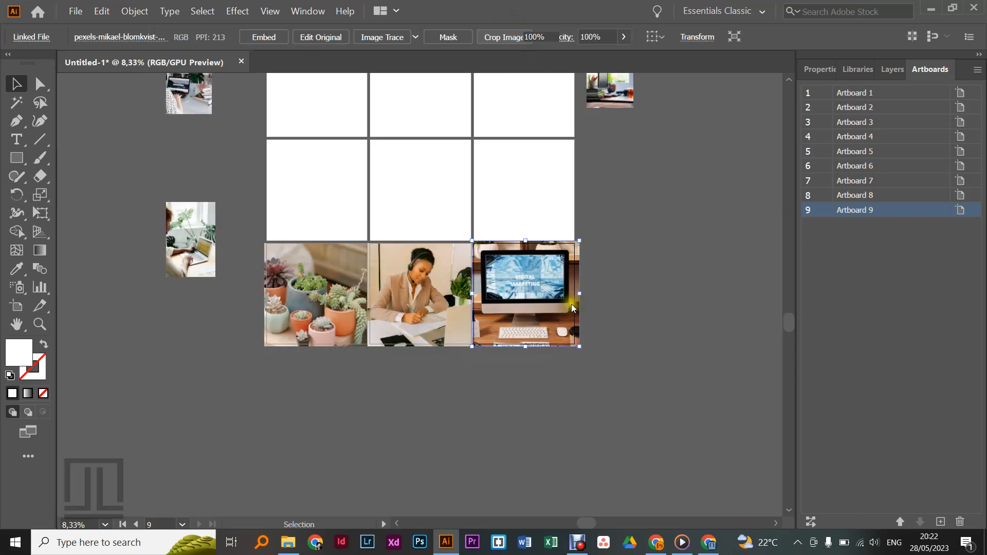
{"action": "left_click", "coordinate": [610, 297]}
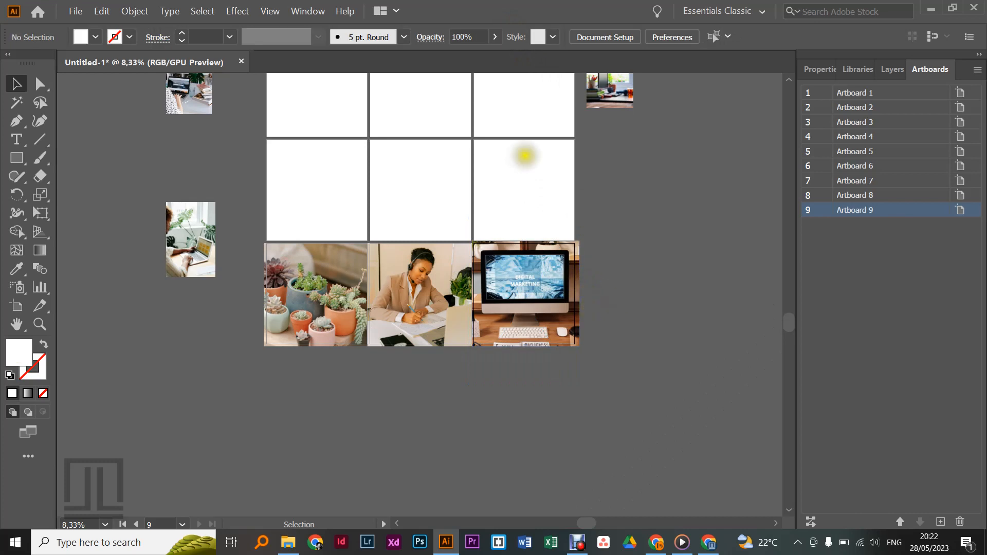
Step: Turn on Trim View to check the bottom-row crops, and select the hidden photos outside the artboards
{"action": "left_click", "coordinate": [270, 11]}
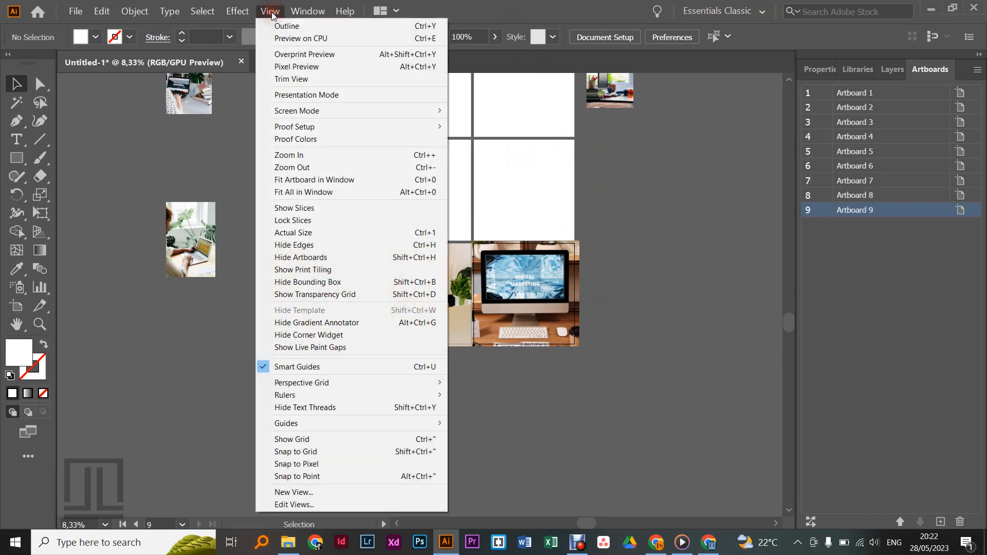
{"action": "left_click", "coordinate": [270, 78]}
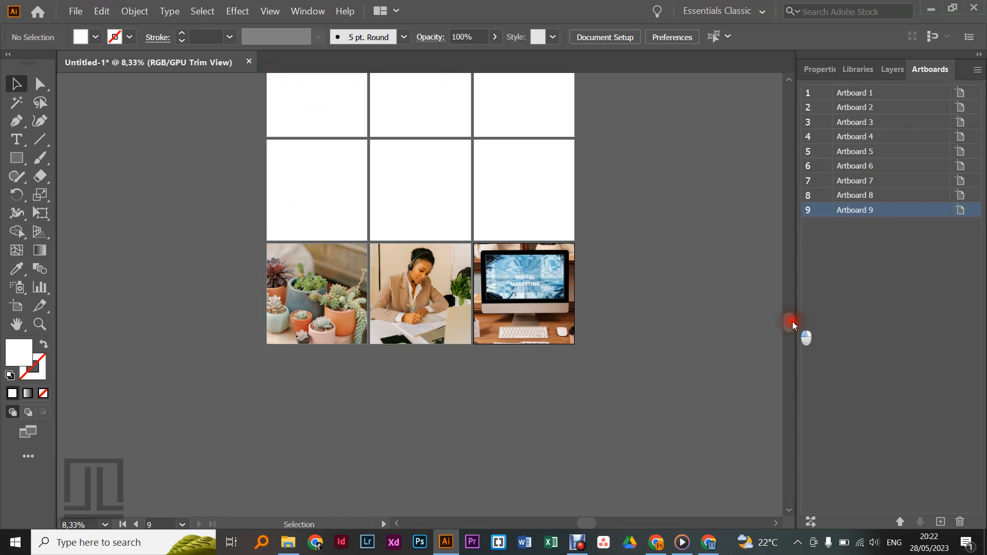
{"action": "left_click_drag", "start_coordinate": [792, 322], "coordinate": [789, 303]}
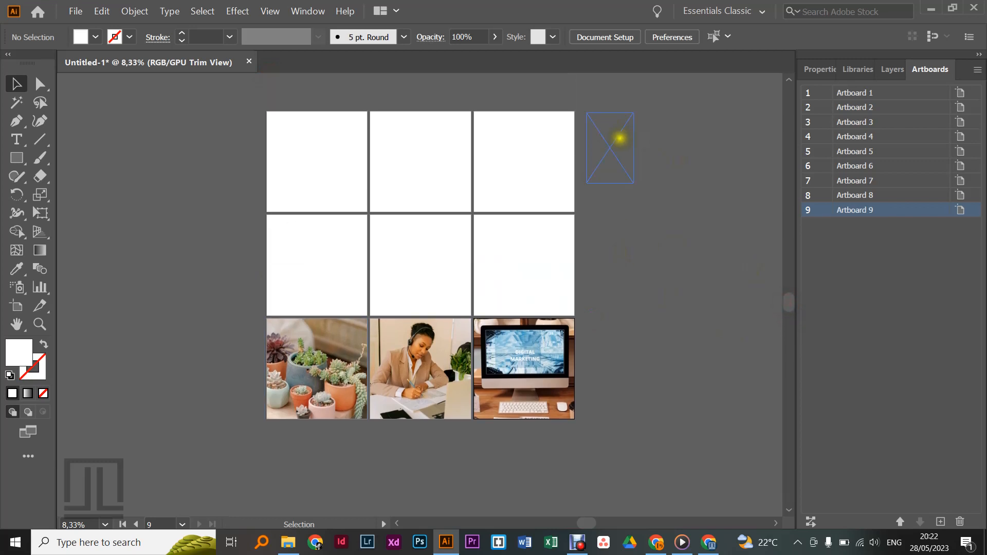
{"action": "left_click", "coordinate": [618, 137]}
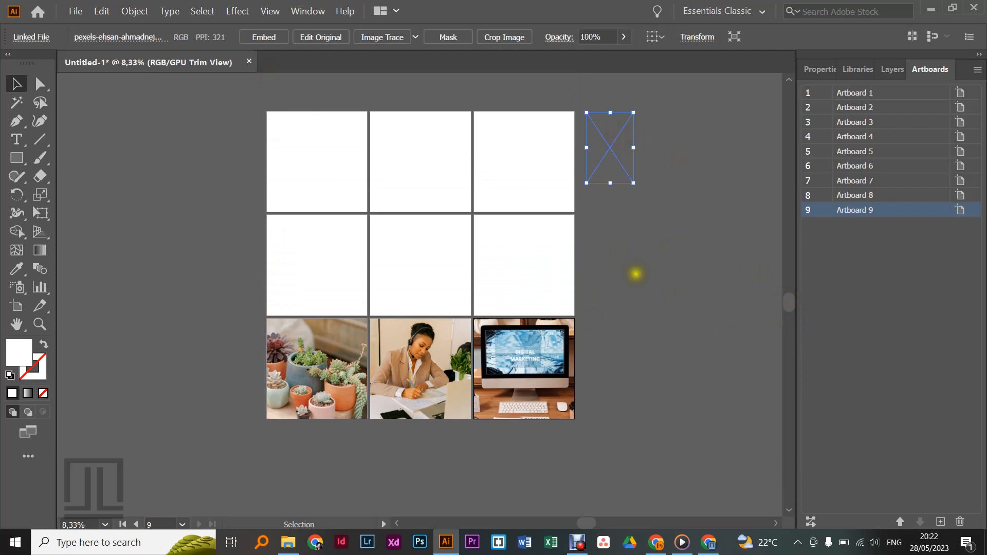
{"action": "left_click_drag", "start_coordinate": [88, 110], "coordinate": [240, 422]}
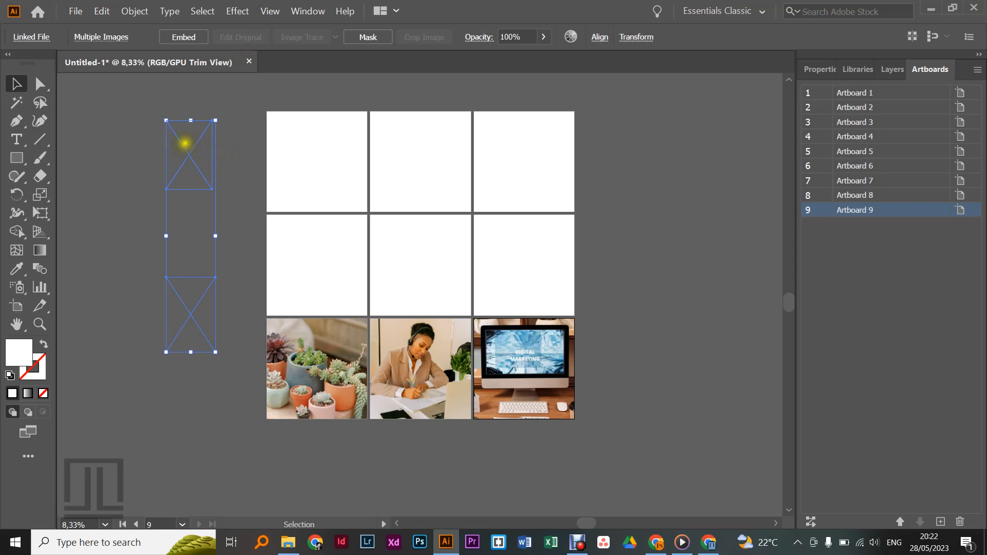
Step: Compare the artboards with Trim View off and on, return to the untrimmed view and clear the selection
{"action": "left_click", "coordinate": [266, 10]}
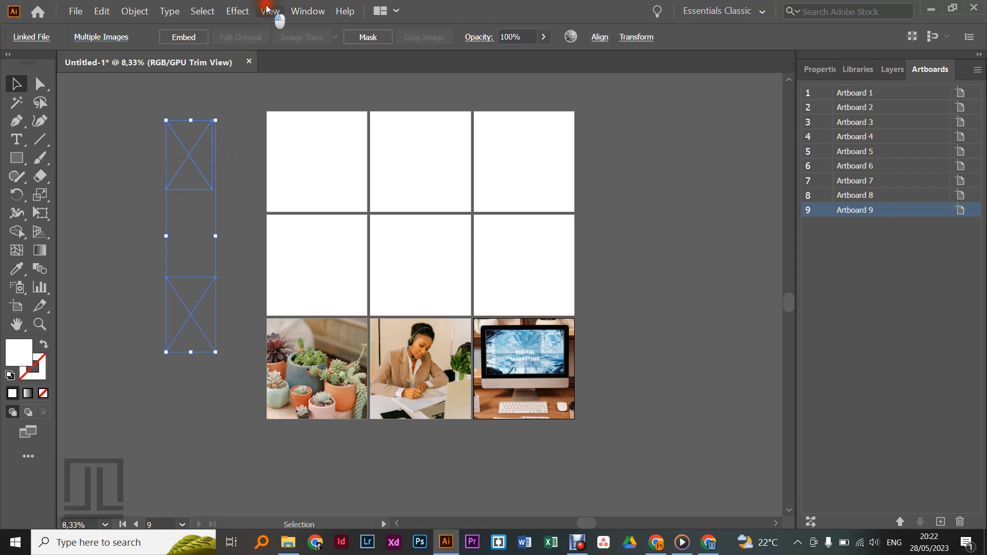
{"action": "left_click", "coordinate": [278, 77]}
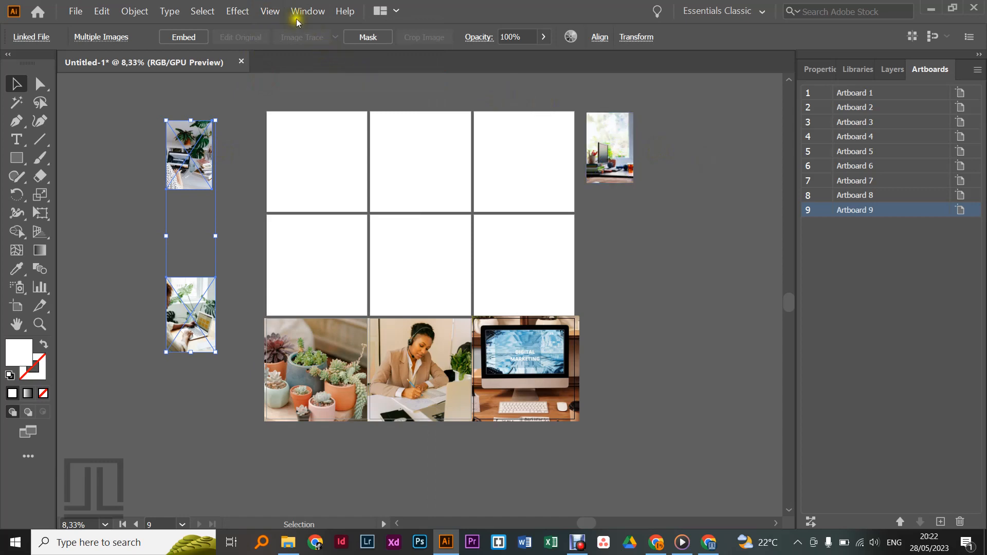
{"action": "left_click", "coordinate": [274, 14]}
{"action": "left_click", "coordinate": [274, 77]}
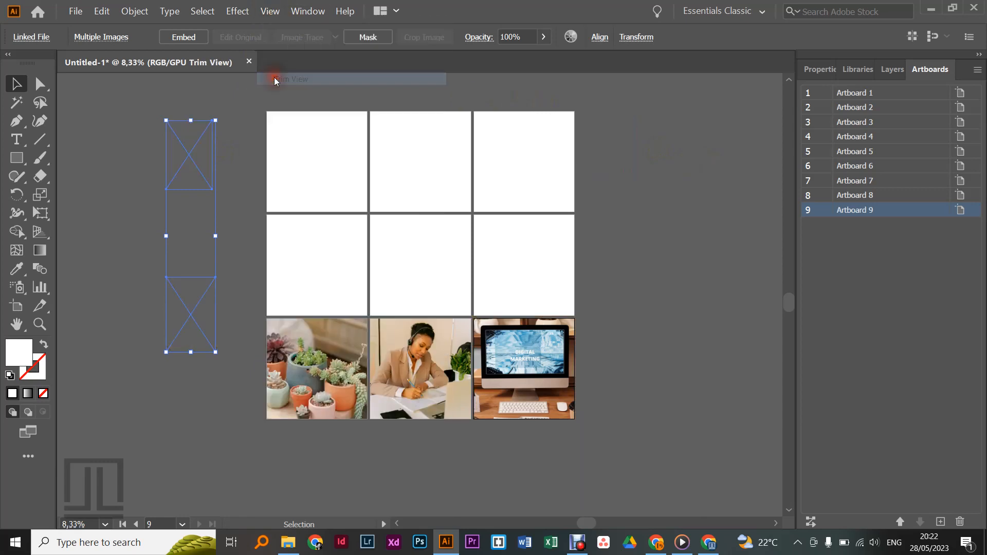
{"action": "left_click", "coordinate": [266, 13]}
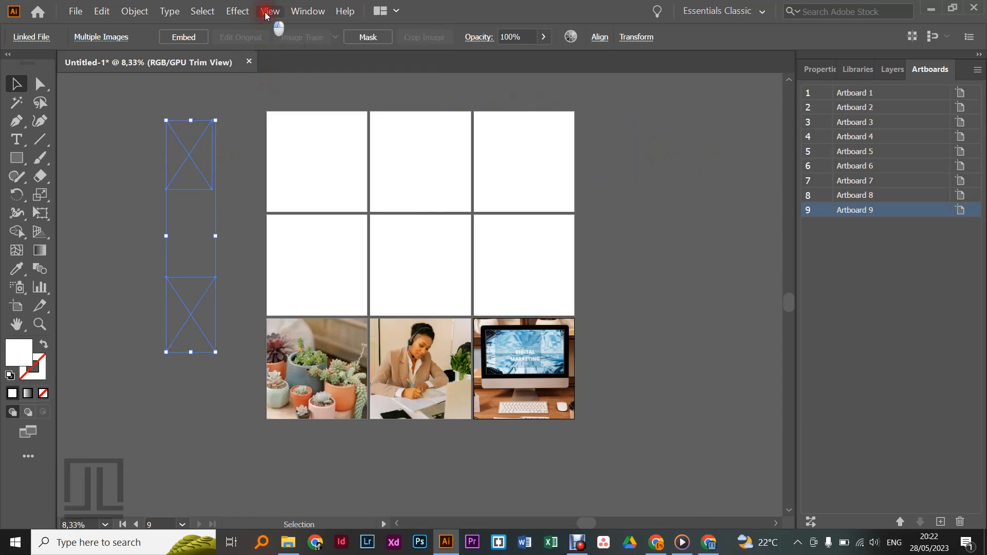
{"action": "left_click", "coordinate": [267, 78]}
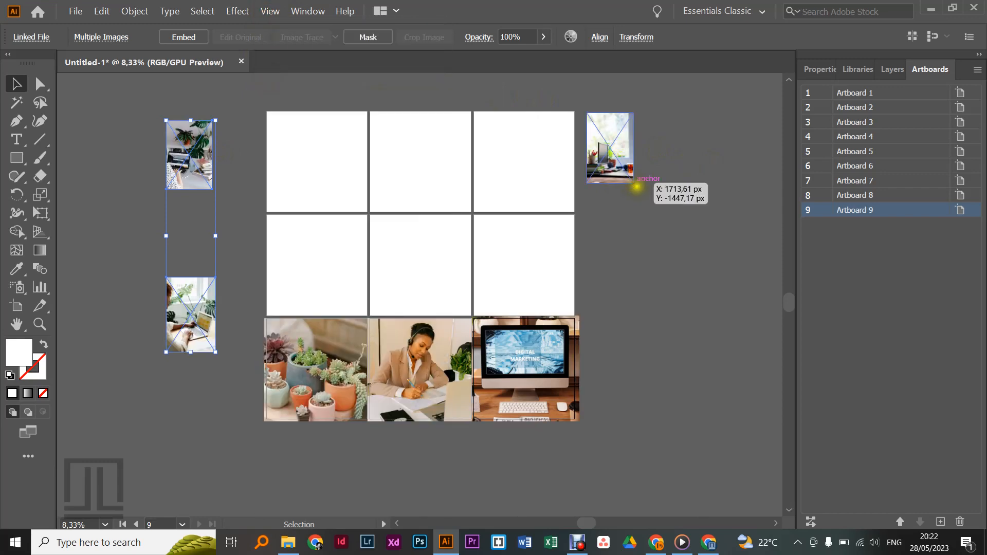
{"action": "left_click", "coordinate": [662, 206]}
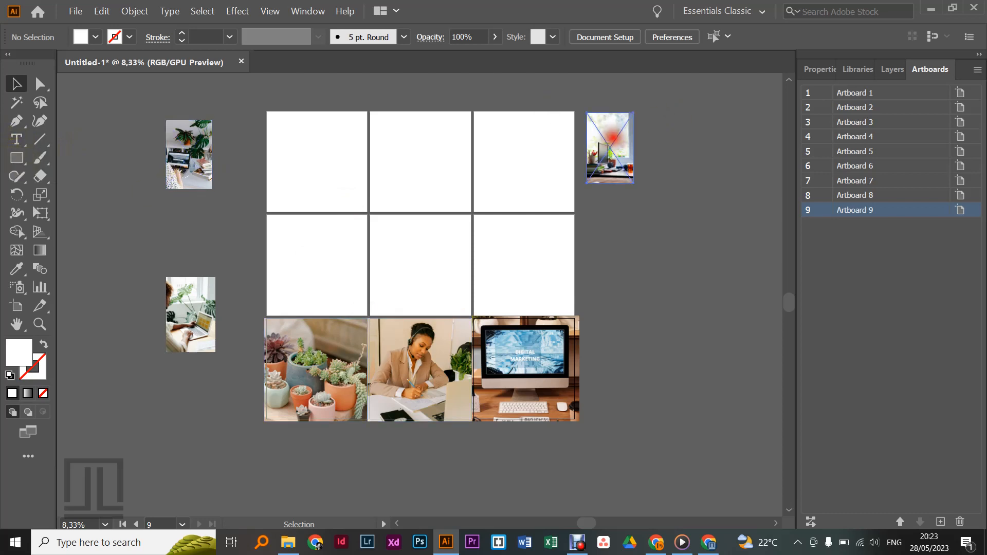
Step: Try the window-desk photo on Artboard 3, then set it aside in the empty canvas well to the right of the grid
{"action": "left_click_drag", "start_coordinate": [610, 135], "coordinate": [497, 108]}
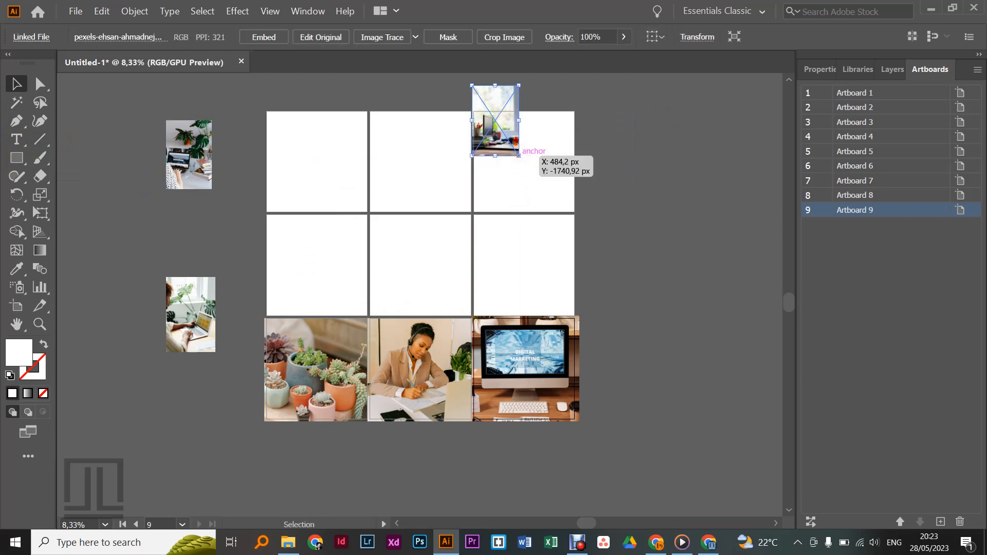
{"action": "left_click", "coordinate": [508, 130]}
{"action": "left_click_drag", "start_coordinate": [508, 129], "coordinate": [705, 147]}
Step: Try covering Artboard 1 with a borderless white rectangle, then remove the rectangle
{"action": "left_click", "coordinate": [16, 160]}
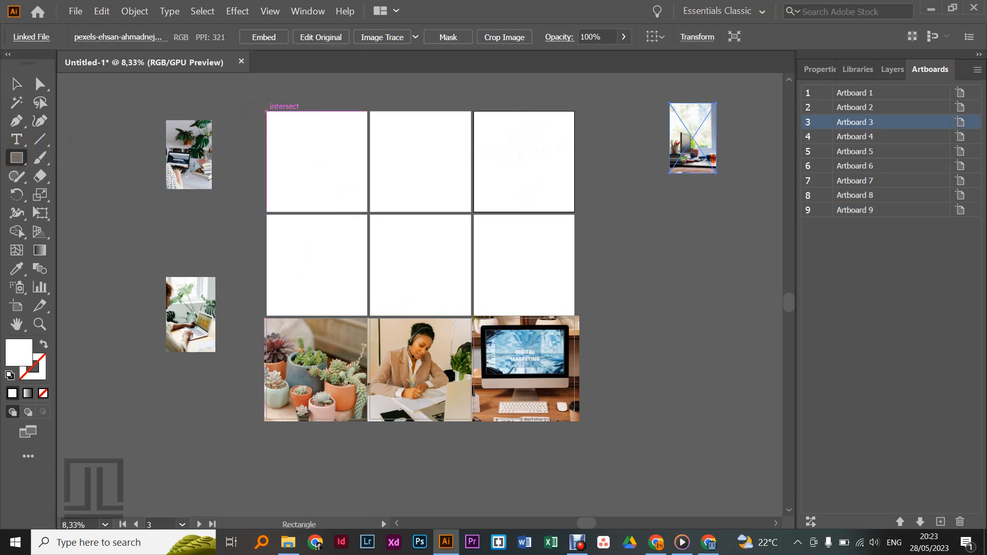
{"action": "left_click_drag", "start_coordinate": [266, 111], "coordinate": [368, 212]}
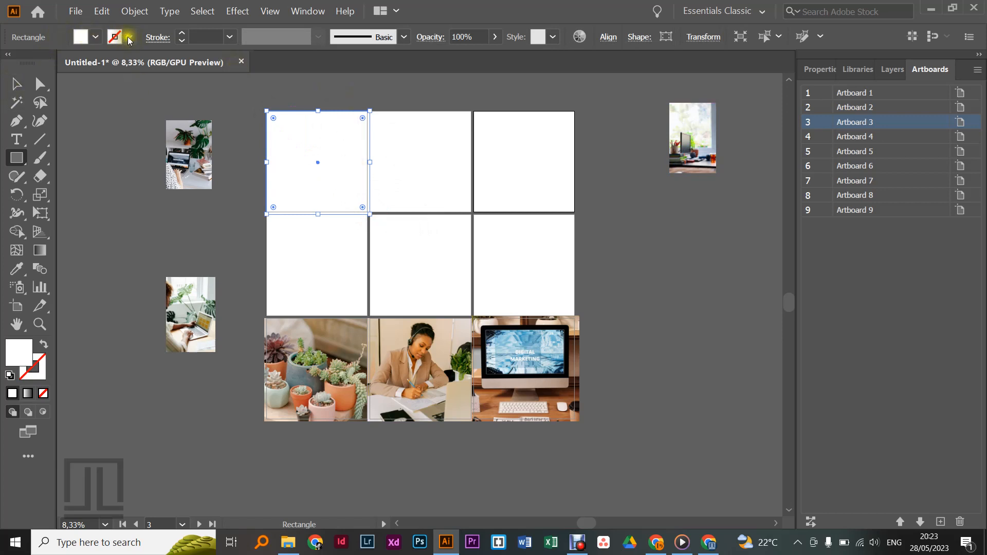
{"action": "left_click", "coordinate": [16, 84]}
{"action": "left_click", "coordinate": [296, 96]}
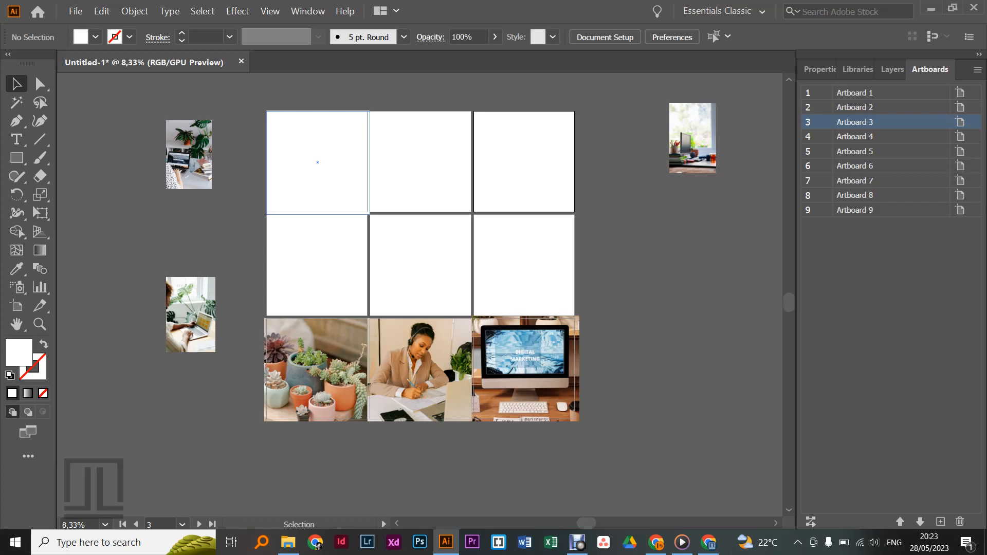
{"action": "left_click", "coordinate": [337, 153]}
{"action": "left_click", "coordinate": [367, 153]}
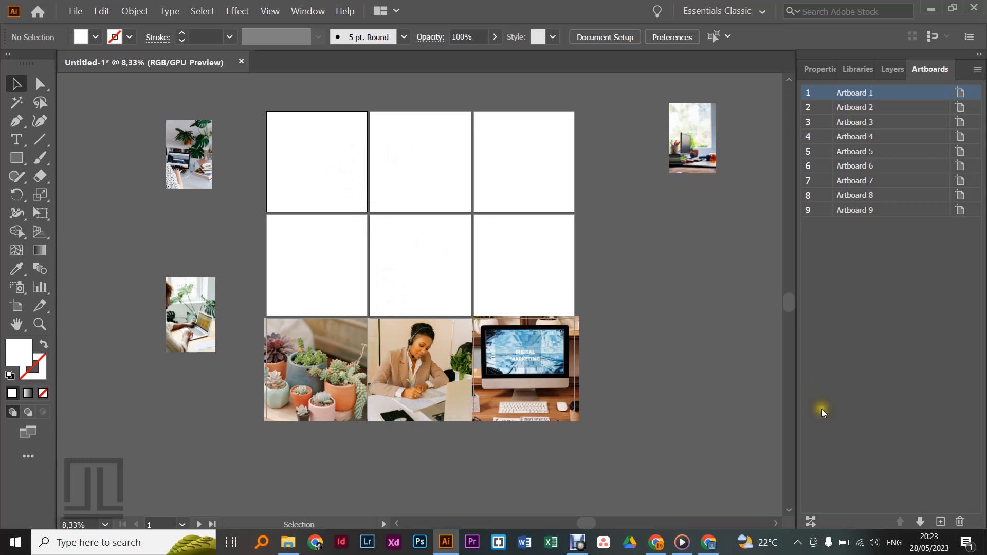
Step: Rearrange all nine artboards in three columns with 48 px spacing, without moving the artwork
{"action": "left_click", "coordinate": [810, 521]}
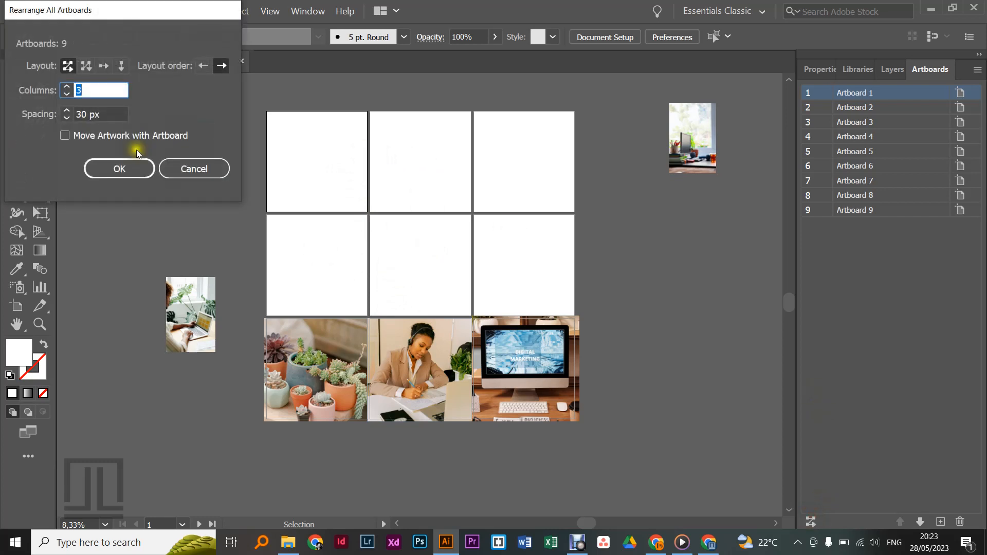
{"action": "left_click", "coordinate": [181, 170]}
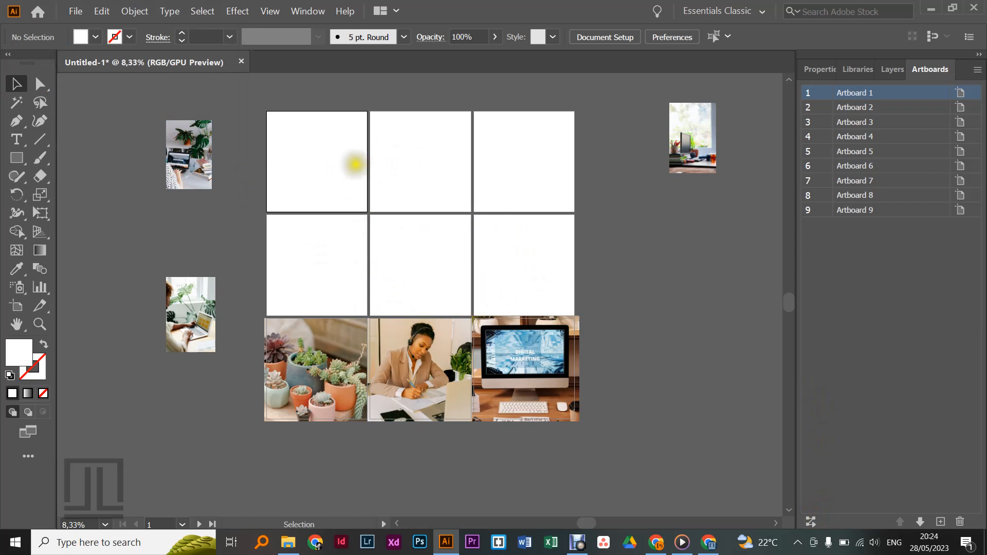
{"action": "left_click", "coordinate": [811, 524]}
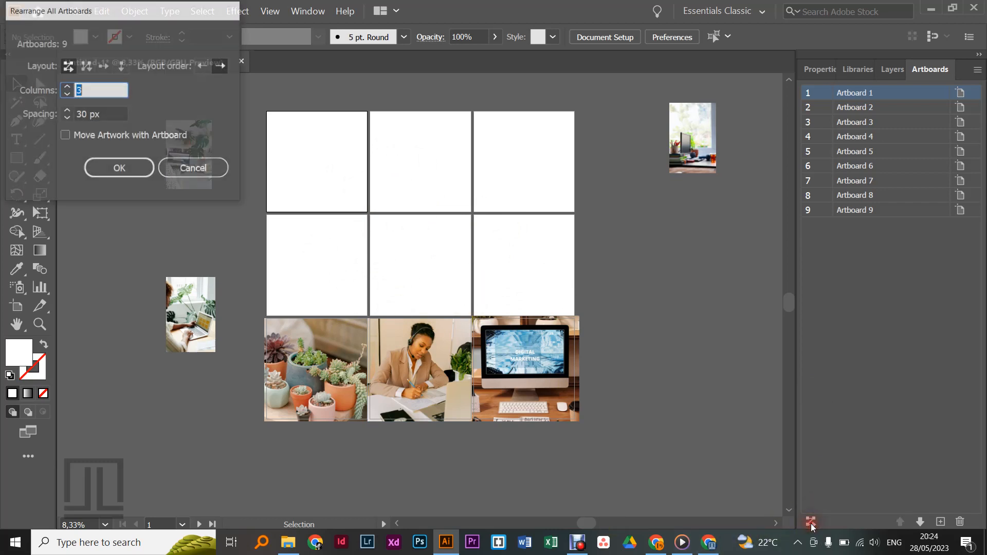
{"action": "double_click", "coordinate": [66, 112]}
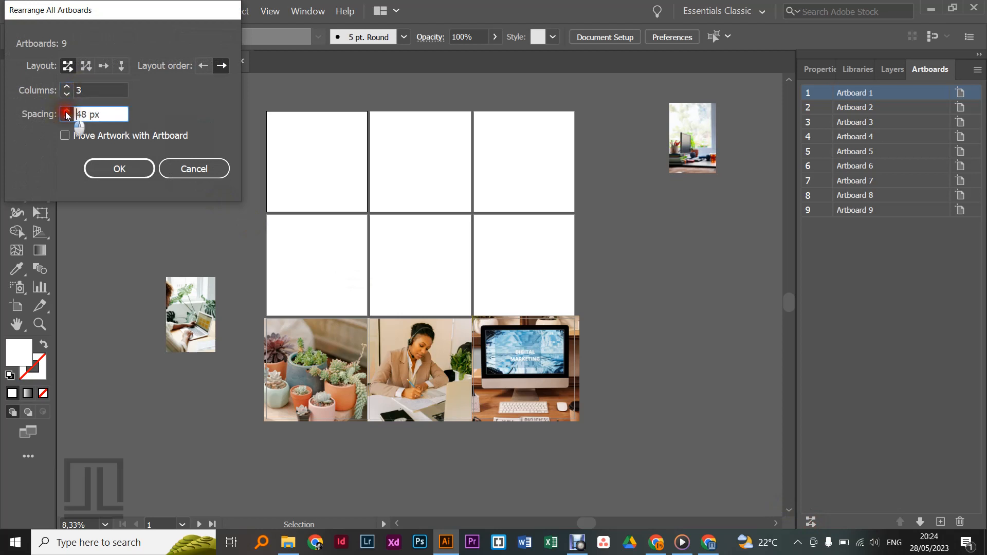
{"action": "left_click", "coordinate": [121, 167]}
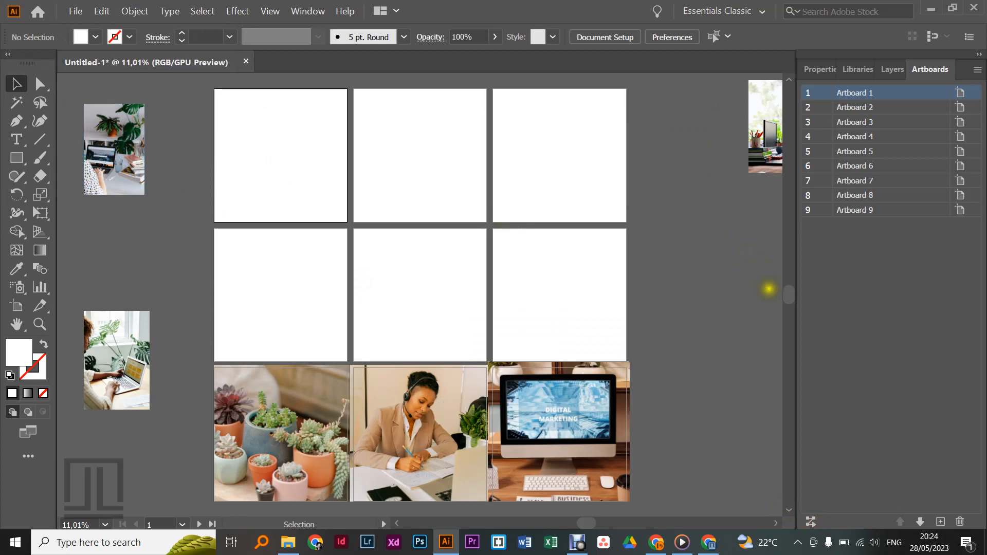
{"action": "mouse_move", "coordinate": [789, 295]}
{"action": "left_mouse_down"}
{"action": "mouse_move", "coordinate": [792, 308]}
{"action": "mouse_move", "coordinate": [791, 298]}
{"action": "left_mouse_up"}
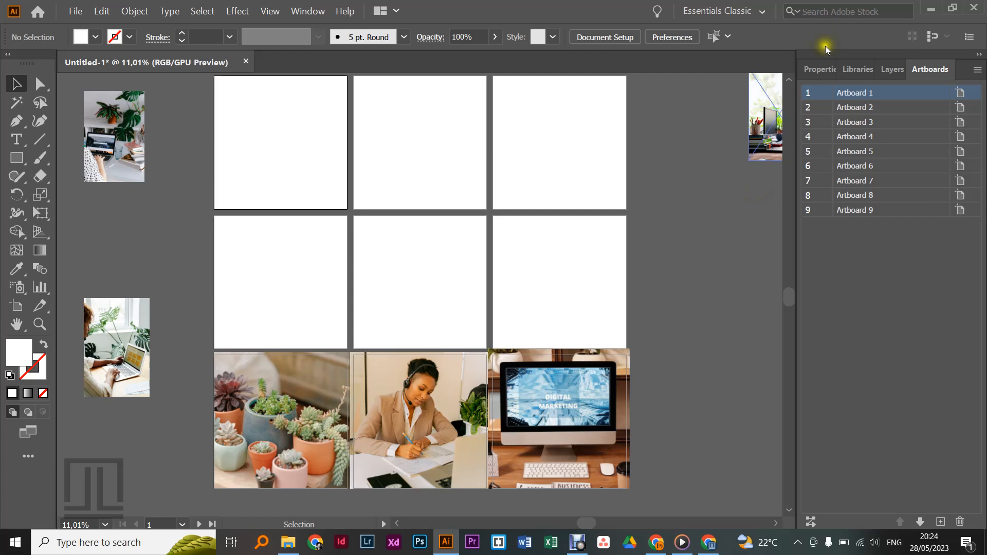
{"action": "left_click", "coordinate": [792, 80]}
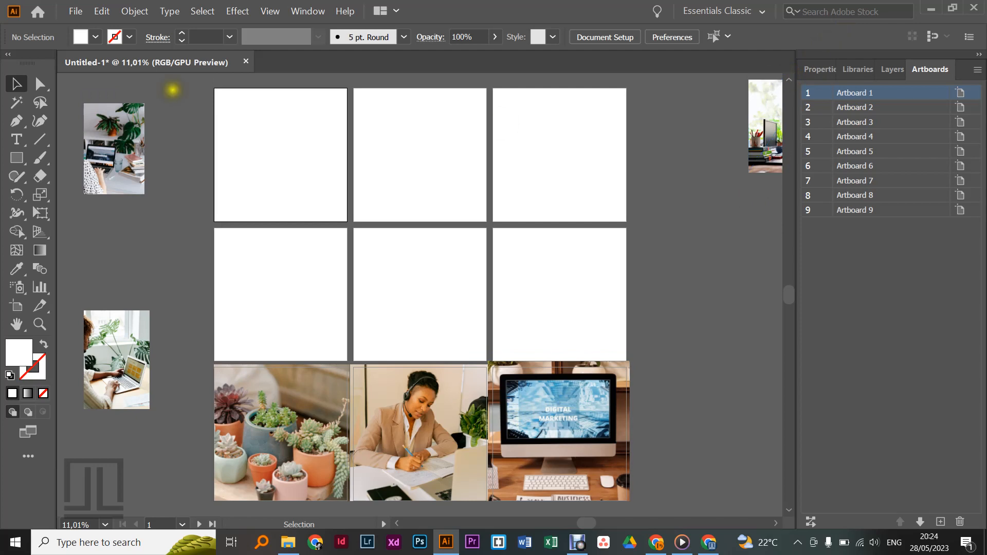
{"action": "left_click", "coordinate": [77, 14]}
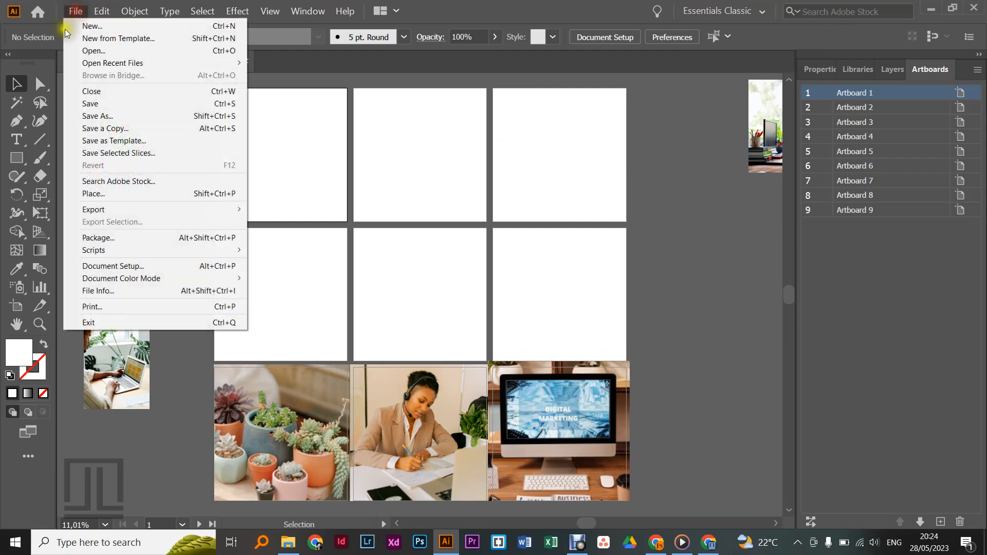
{"action": "left_click", "coordinate": [90, 198]}
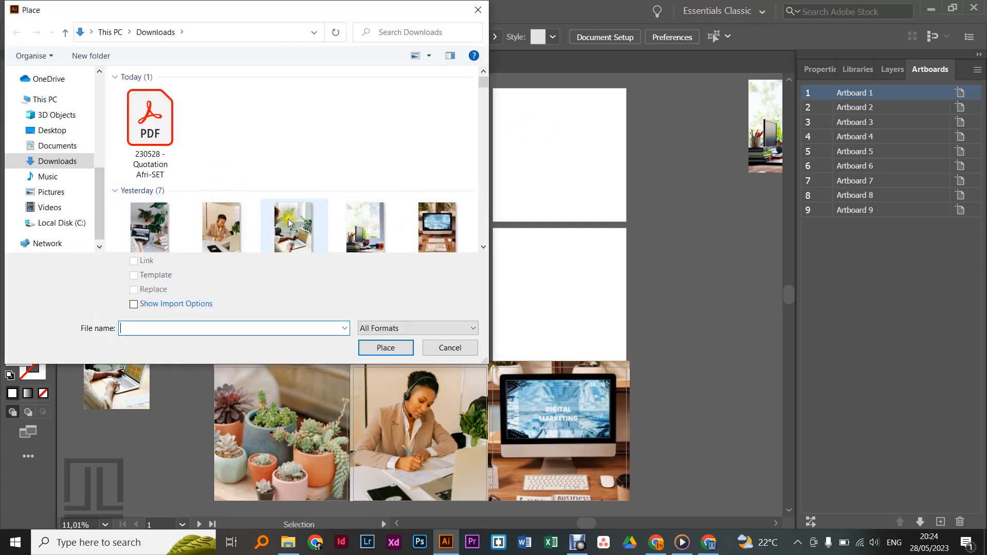
{"action": "left_click", "coordinate": [229, 222]}
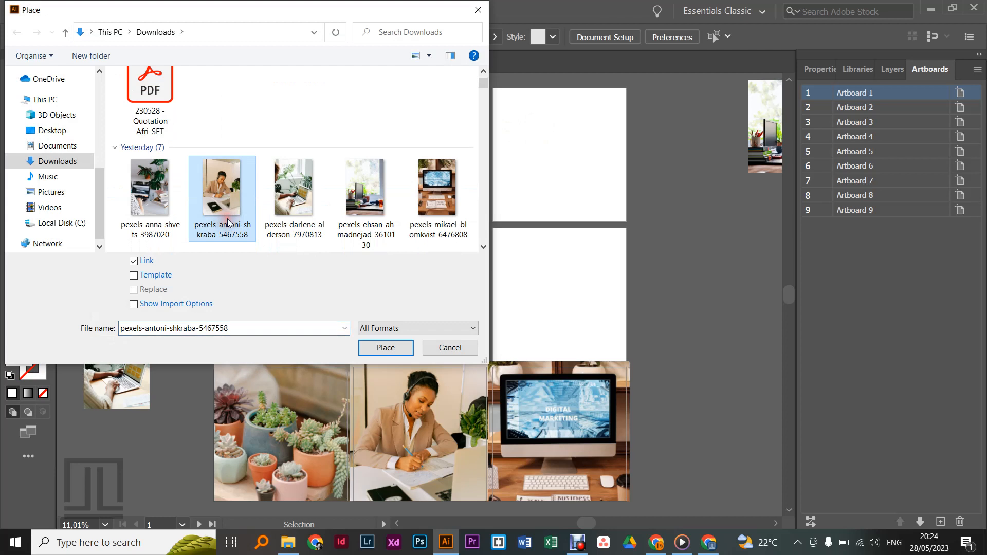
{"action": "left_click", "coordinate": [319, 193], "text": "ctrl"}
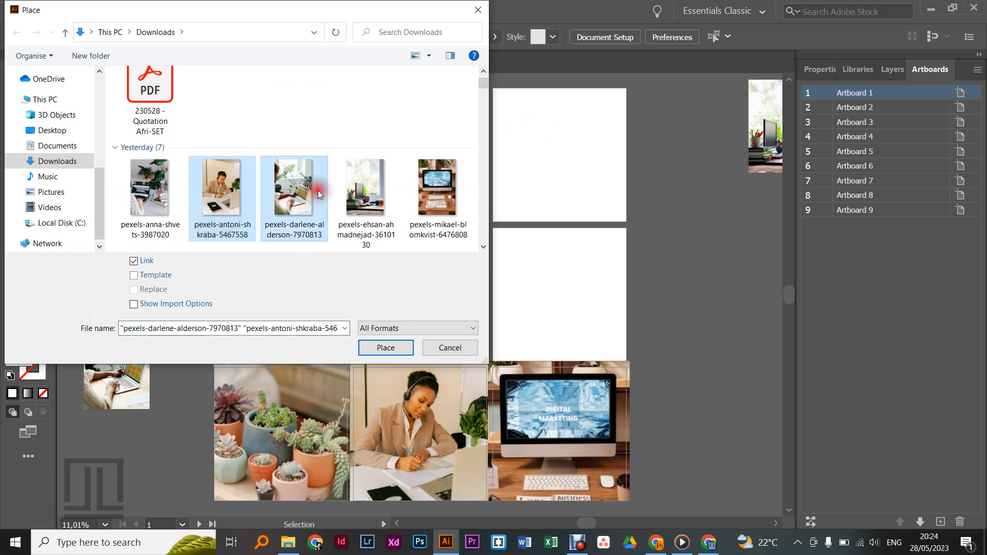
{"action": "left_click", "coordinate": [354, 193], "text": "ctrl"}
{"action": "left_click", "coordinate": [414, 189], "text": "ctrl"}
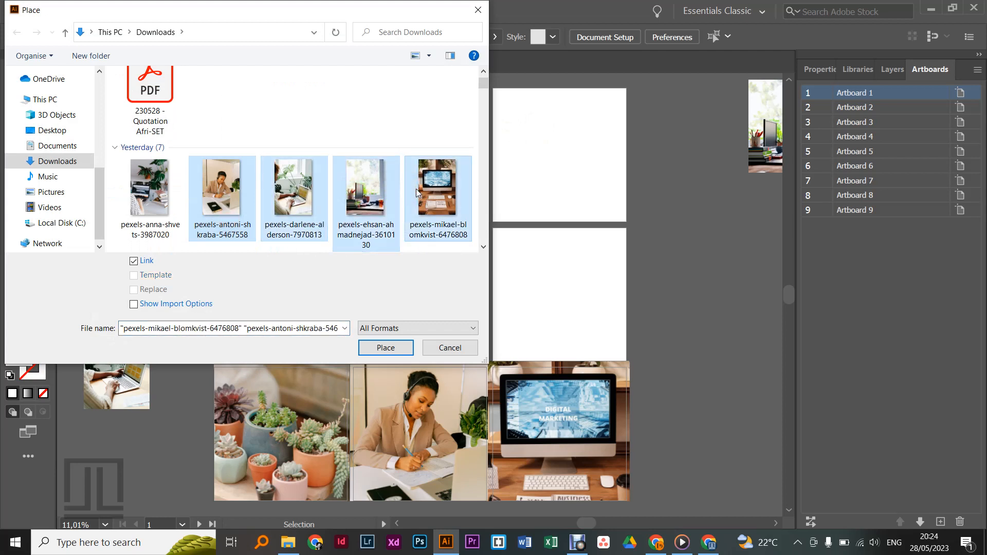
{"action": "left_click", "coordinate": [451, 347]}
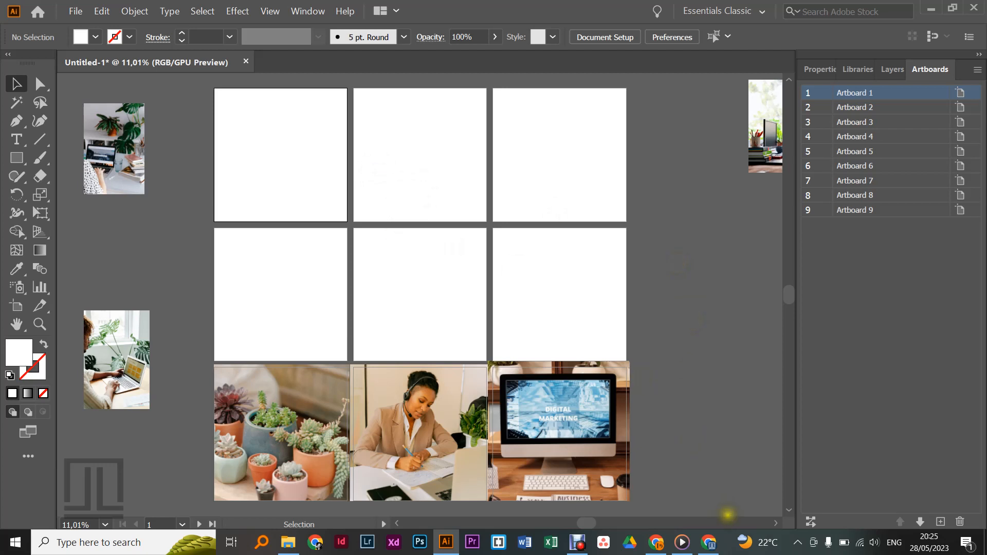
Step: Review the layout, column and spacing settings for rearranging all artboards, then leave them without applying anything
{"action": "left_click", "coordinate": [813, 522]}
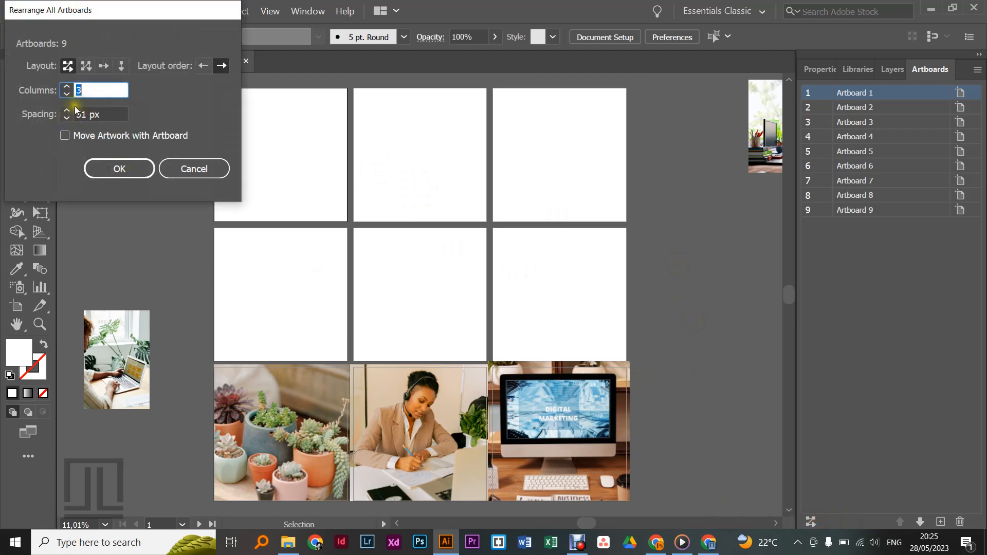
{"action": "left_click", "coordinate": [200, 171]}
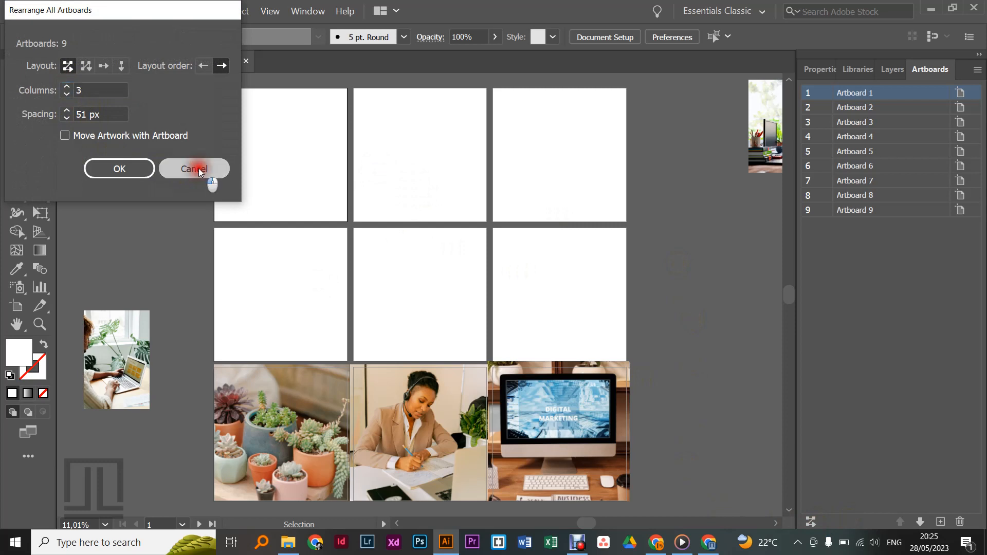
{"action": "left_click", "coordinate": [578, 543]}
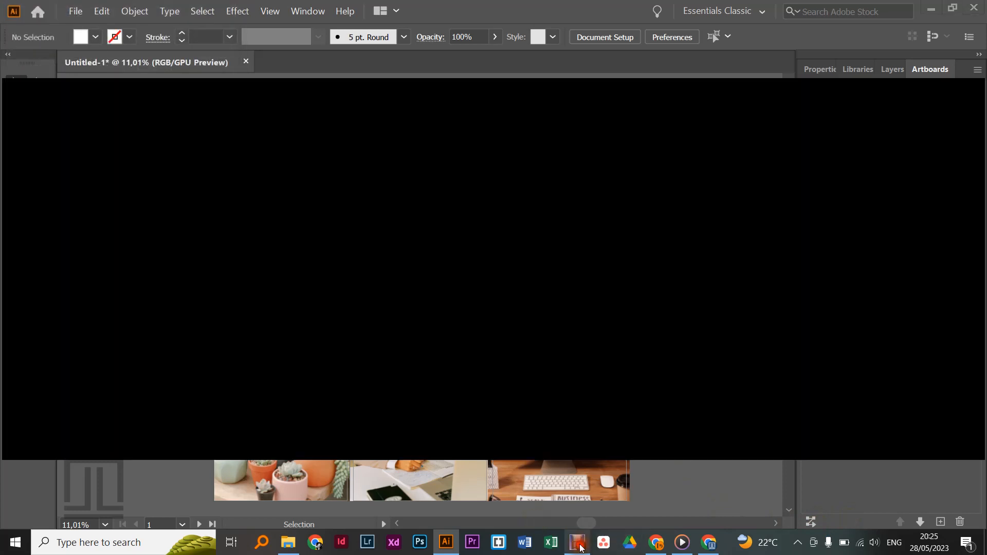